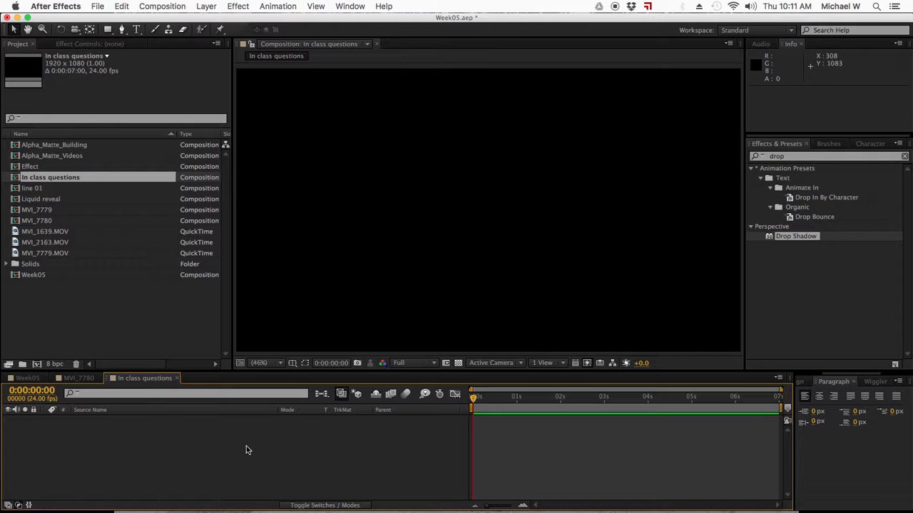
Save the project and search the effects for "linear" to find the Linear Wipe transition.
key(super+s)
click(790, 157)
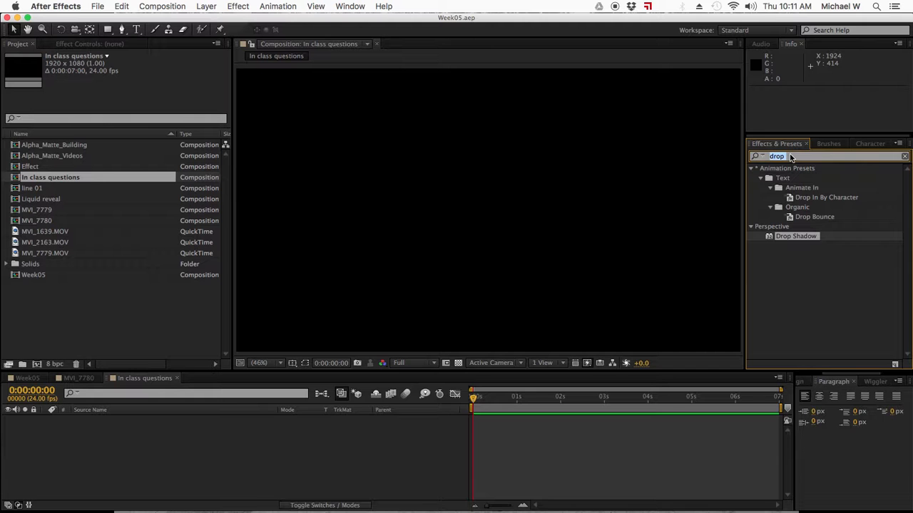
text(linear)
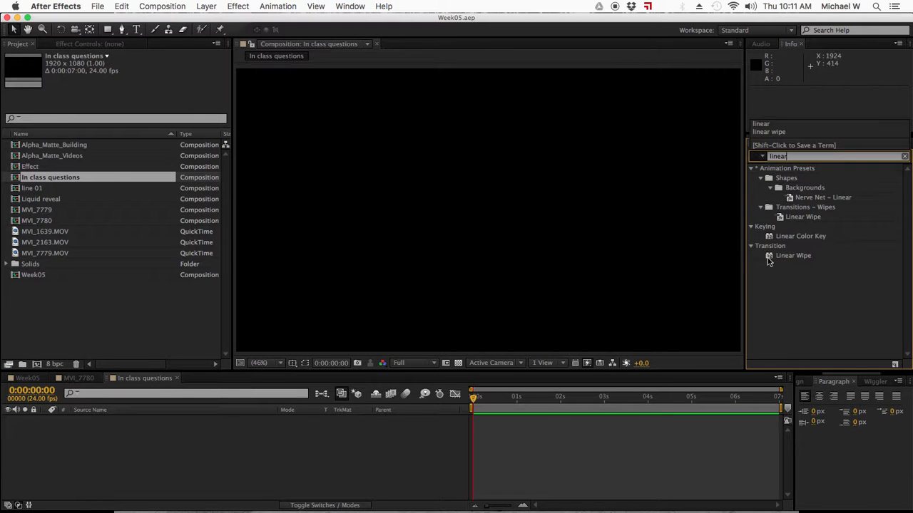
click(769, 259)
Create a text layer reading "Transitions" in the composition and place it at about 337, 584.
click(537, 457)
click(136, 29)
click(407, 227)
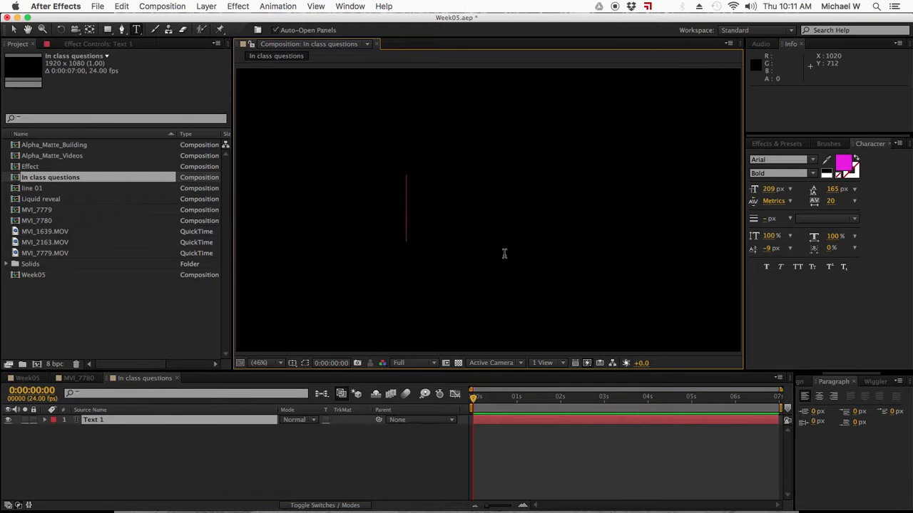
text(Transit)
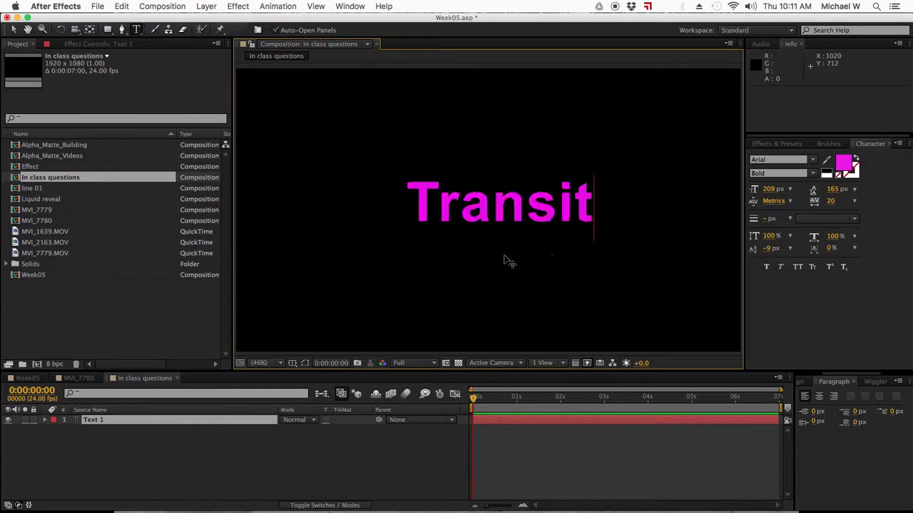
text(ions)
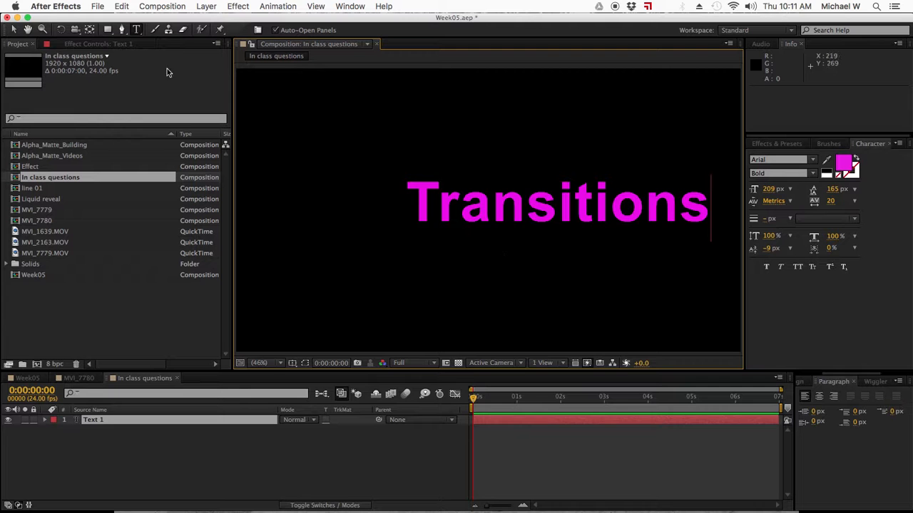
click(13, 30)
drag(543, 211, 499, 218)
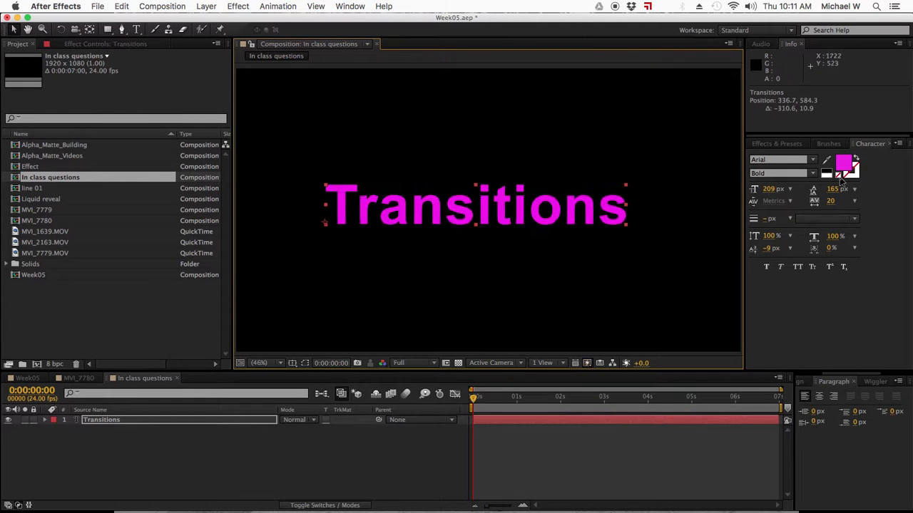
Change the fill colour of the "Transitions" text to turquoise, hex 0BE7CB.
click(843, 164)
click(633, 416)
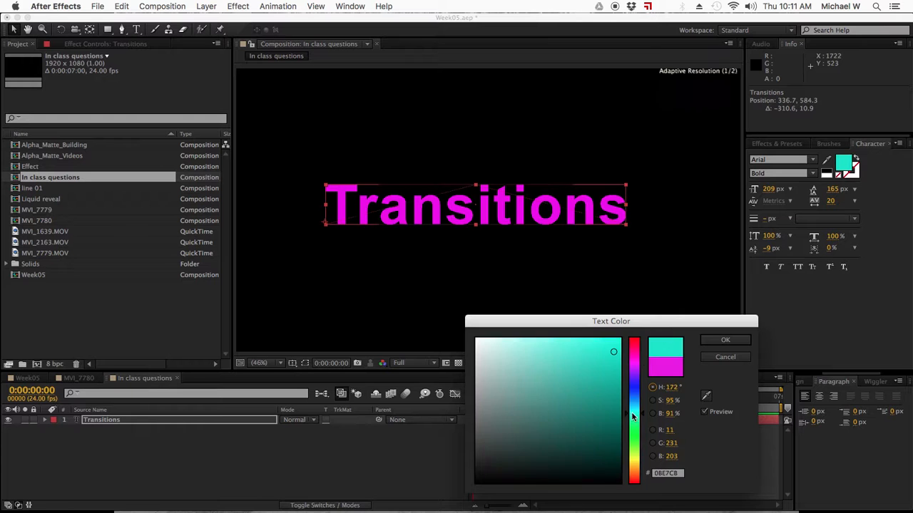
click(725, 341)
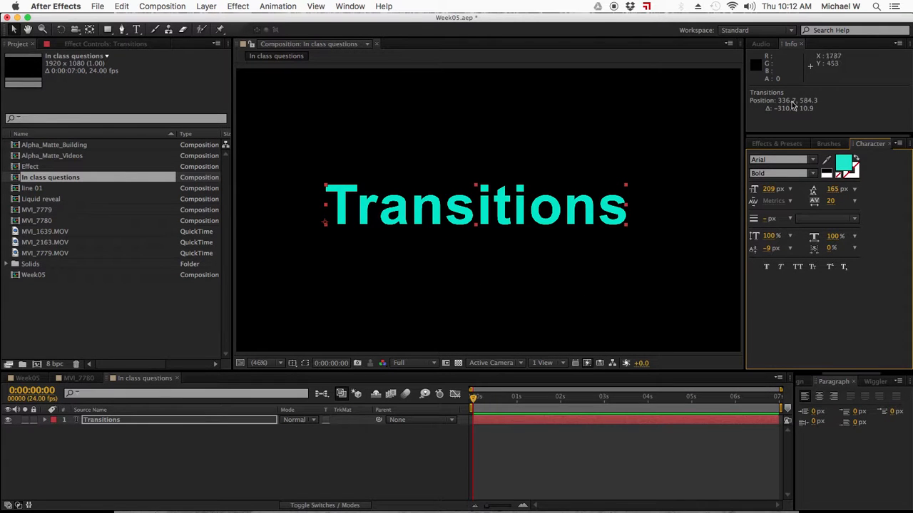
Apply the Linear Wipe transition effect to the Transitions text layer.
click(777, 148)
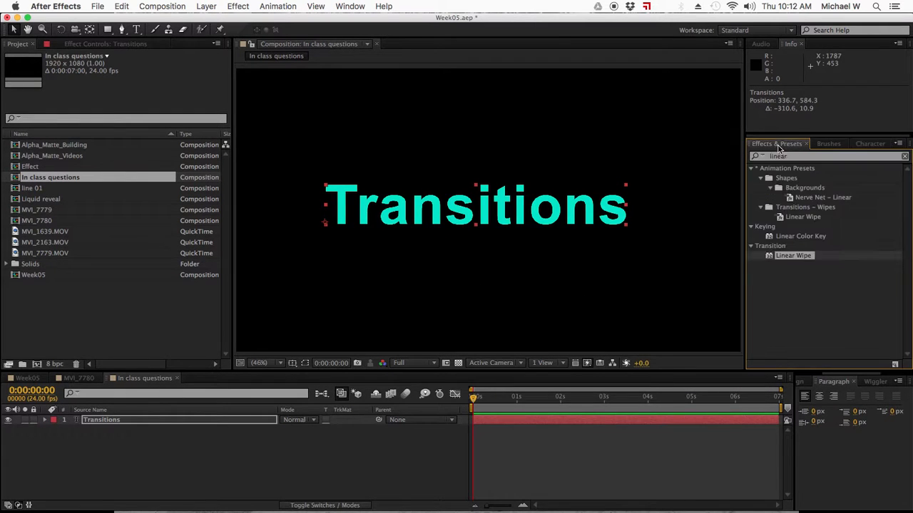
click(643, 420)
double_click(784, 254)
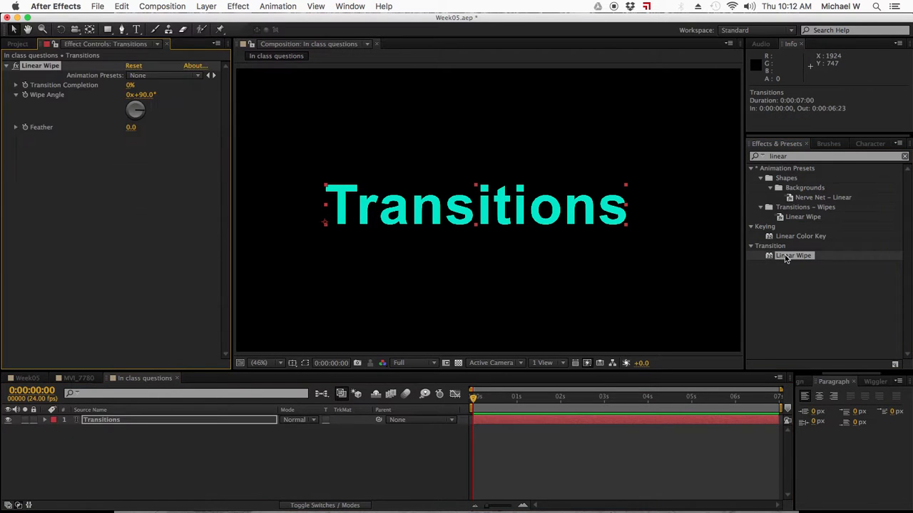
click(579, 422)
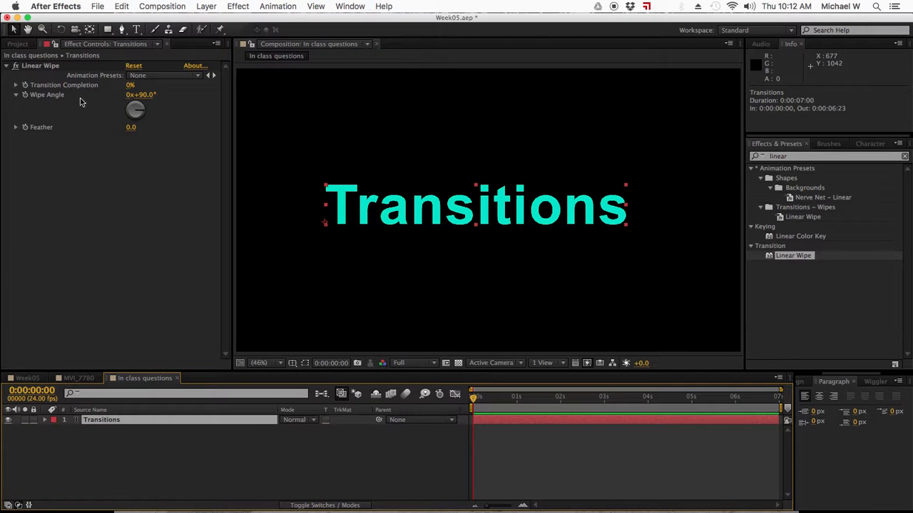
Try out the Linear Wipe's Transition Completion, then set its Wipe Angle to -90°.
drag(131, 84, 76, 92)
click(142, 95)
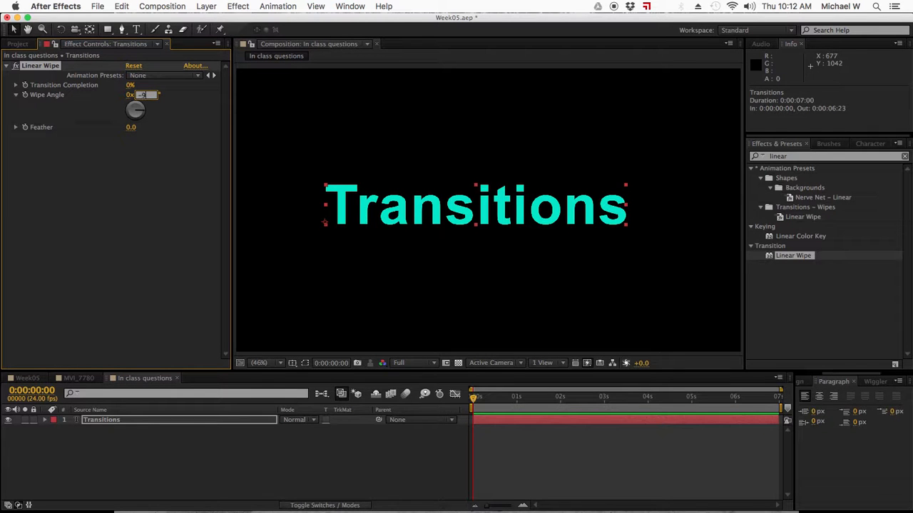
text(-90)
key(Return)
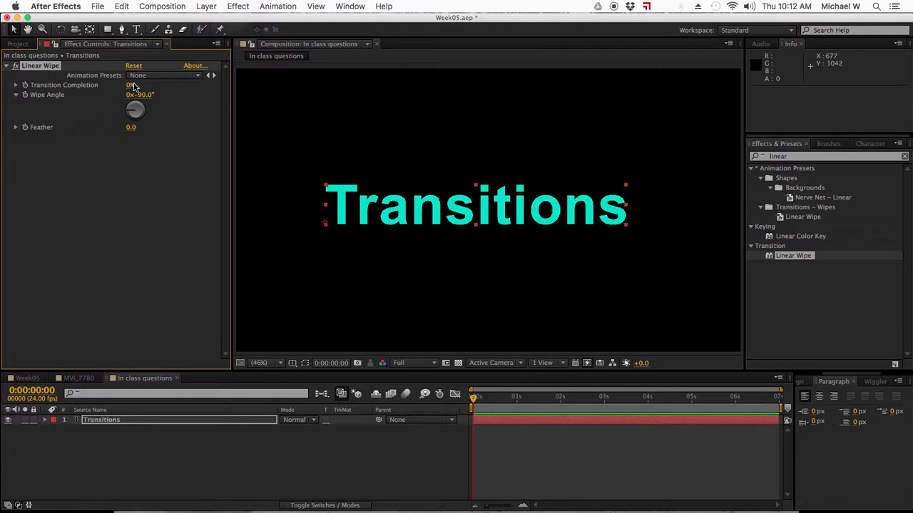
Keyframe the Linear Wipe's Transition Completion at 100% at 0:00:00:00 and reveal the layer's keyframes in the timeline.
drag(130, 87, 190, 76)
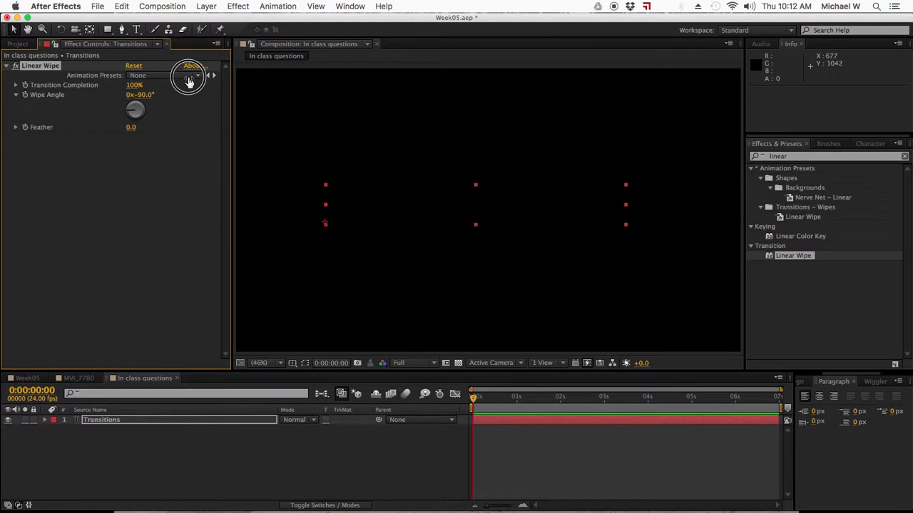
click(134, 87)
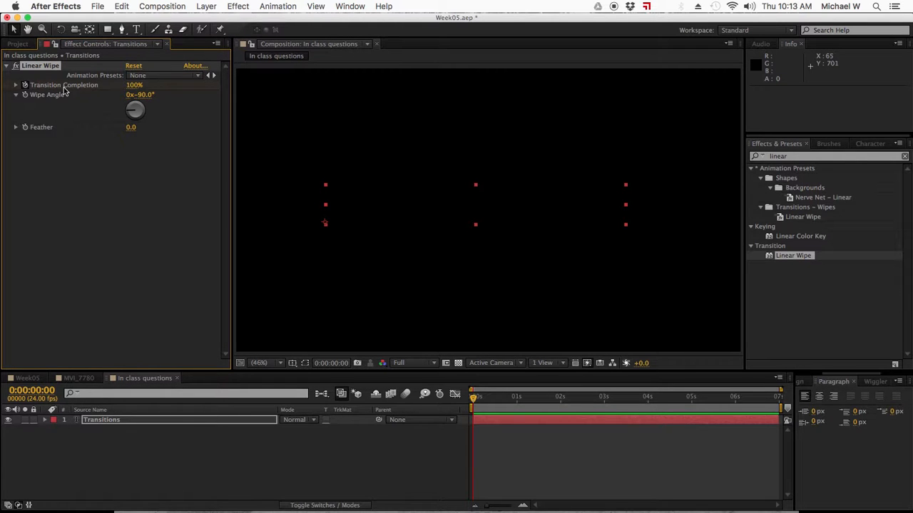
click(119, 423)
key(u)
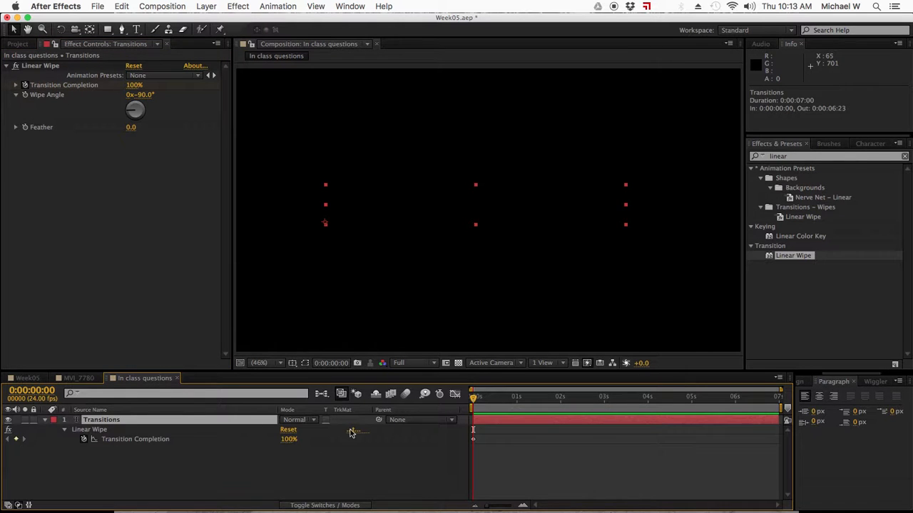
Go to 0:00:01:00 and add a Transition Completion keyframe with a value of 0%.
drag(475, 400, 519, 398)
click(332, 363)
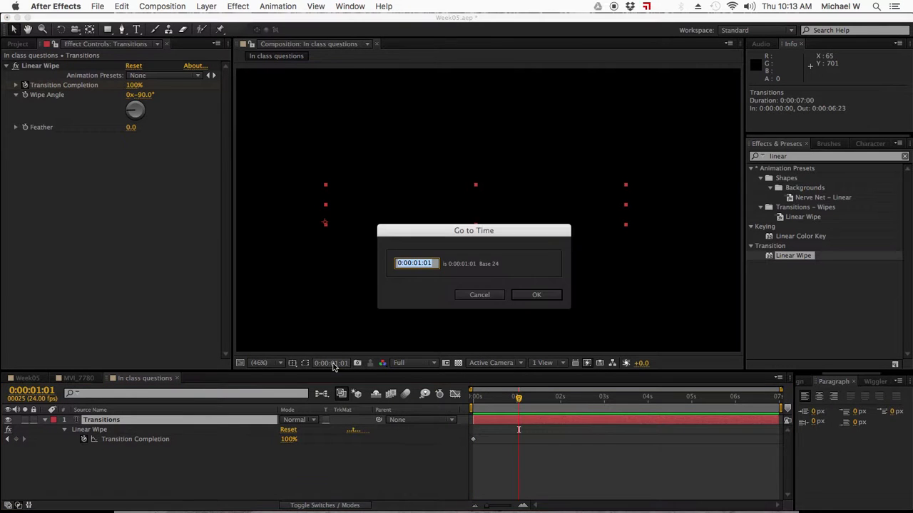
text(1.0)
key(Return)
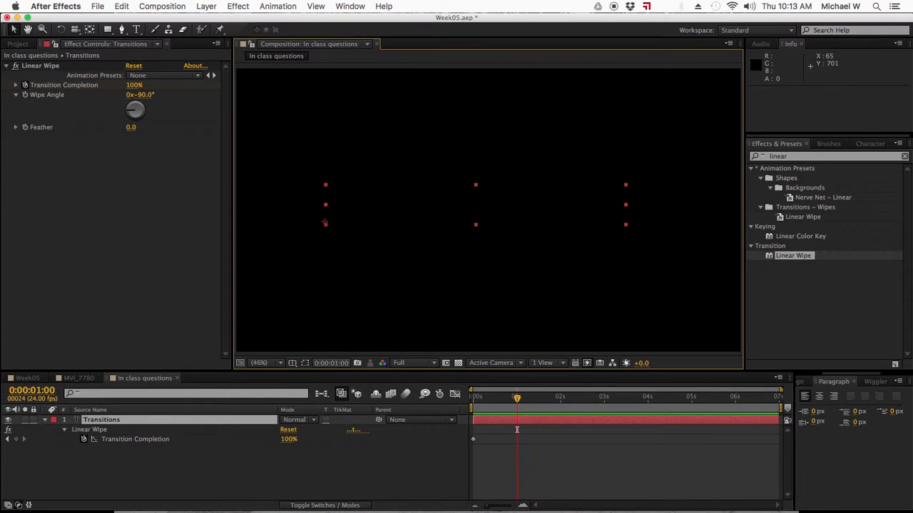
click(16, 439)
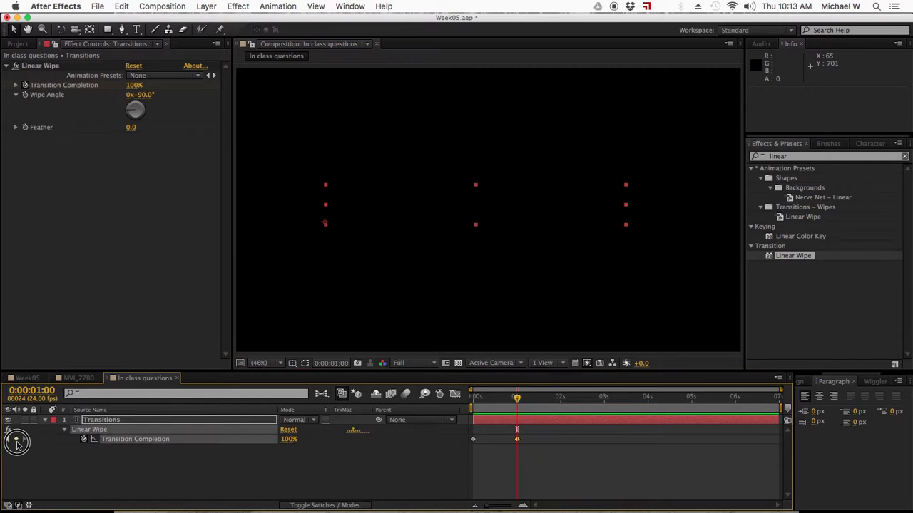
click(135, 85)
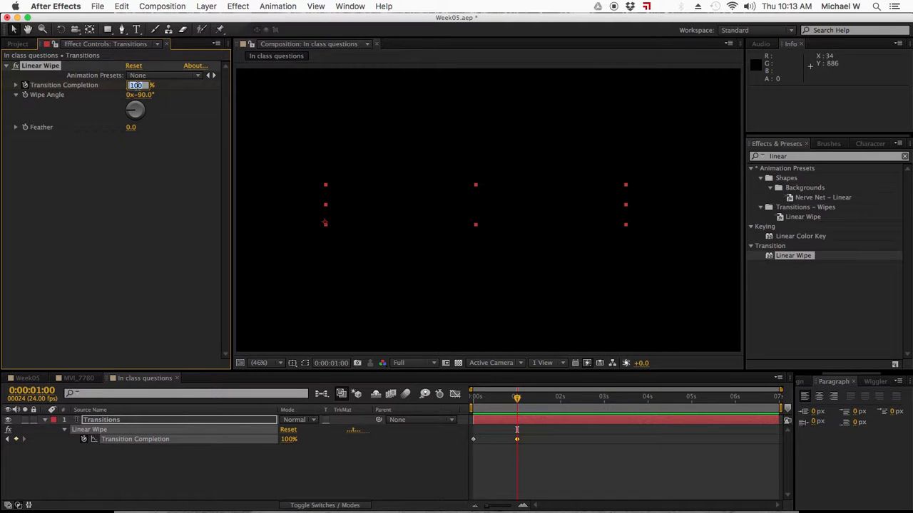
text(0)
key(Return)
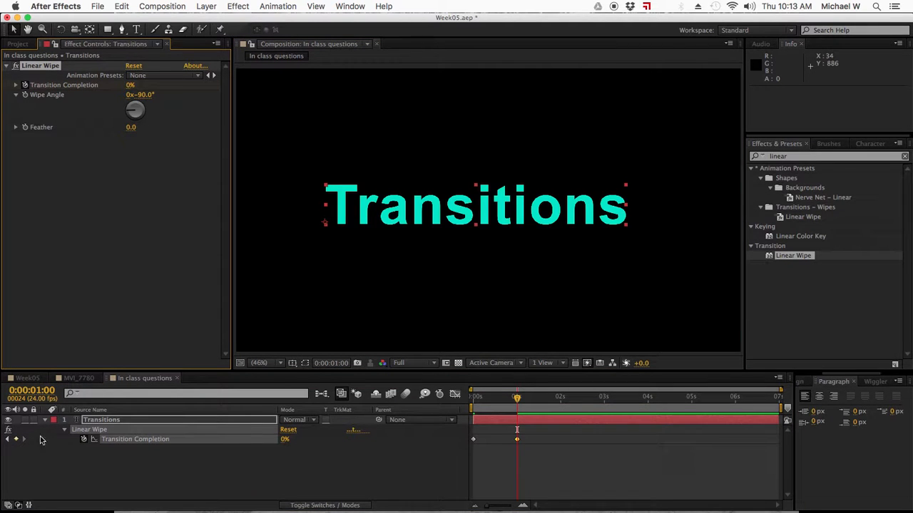
Check the wipe by stepping between the two Transition Completion keyframes and scrubbing to frame 12.
click(8, 440)
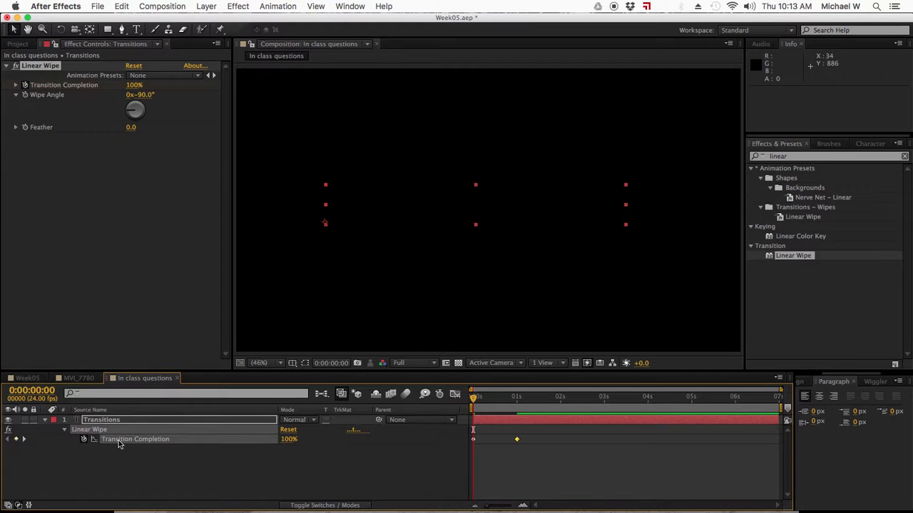
click(24, 440)
drag(479, 398, 495, 400)
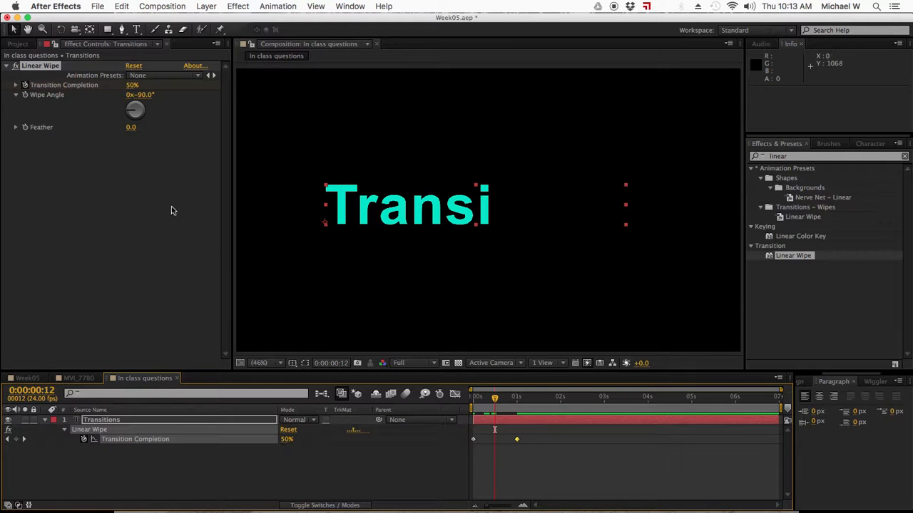
Set the Linear Wipe's Feather to 441 and scrub the timeline to preview the soft edge.
drag(131, 129, 378, 130)
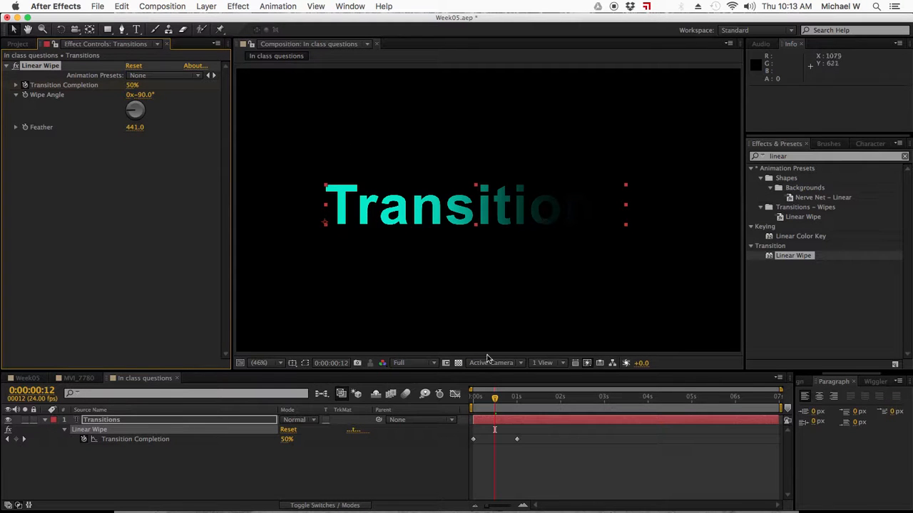
mouse_move(496, 403)
mouse_down()
mouse_move(474, 399)
mouse_move(514, 399)
mouse_up()
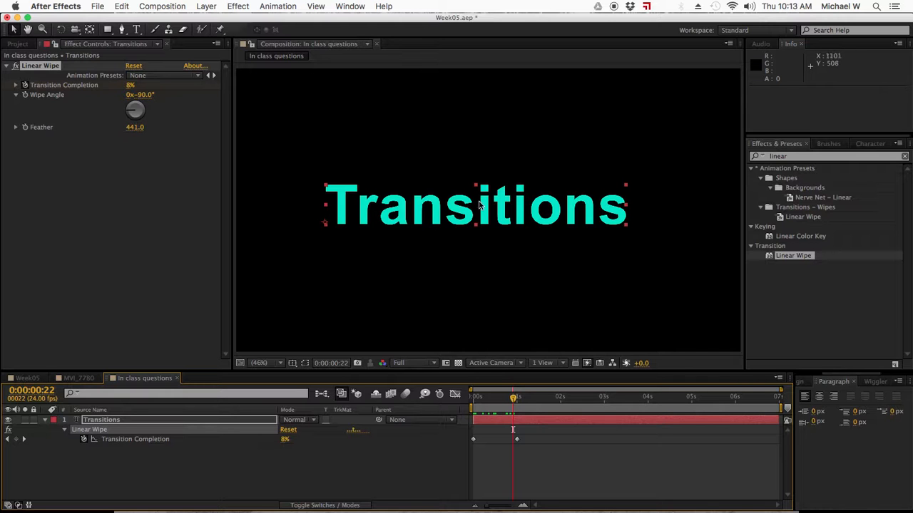
Set the Linear Wipe's Wipe Angle to 0° and scrub to frame 10 to preview the direction.
click(145, 95)
text(0)
key(Return)
mouse_move(491, 405)
mouse_down()
mouse_move(471, 404)
mouse_move(492, 400)
mouse_up()
Set the Linear Wipe's Feather to 50 and scrub through the first second to preview the reveal.
click(135, 127)
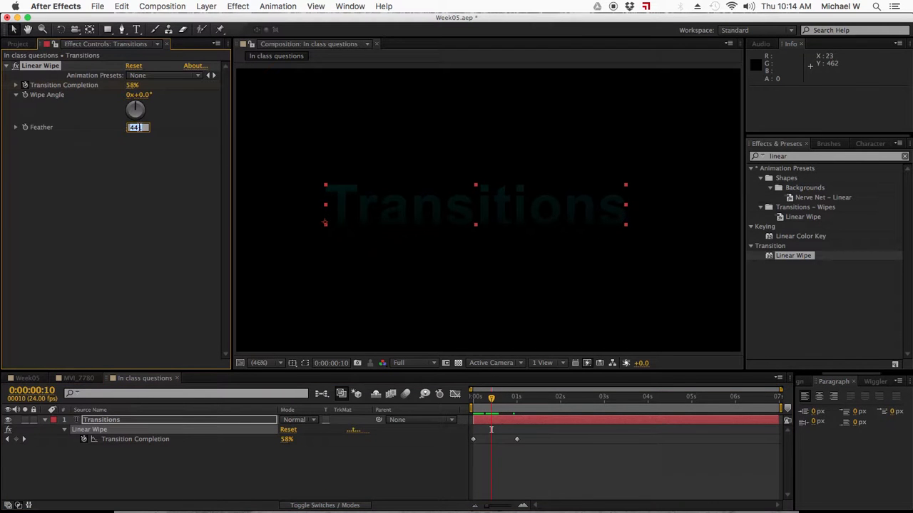
text(50)
key(Return)
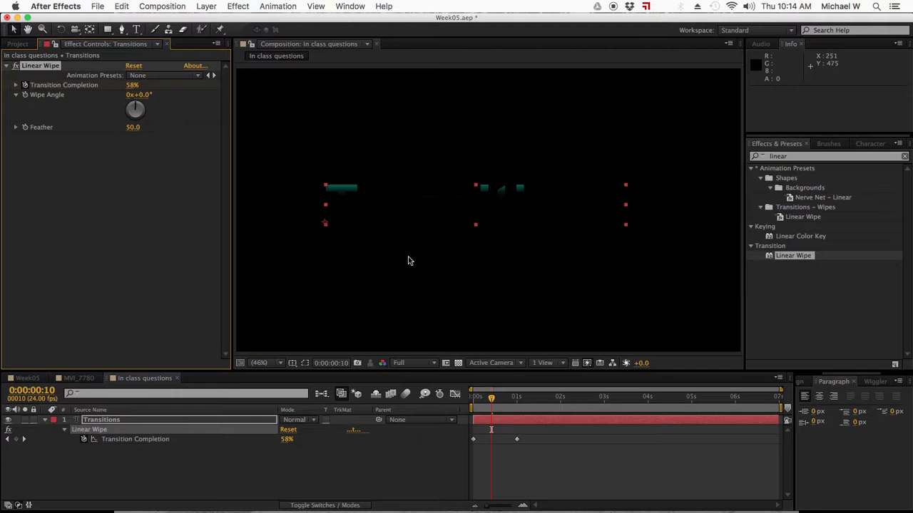
click(484, 400)
drag(484, 399, 502, 398)
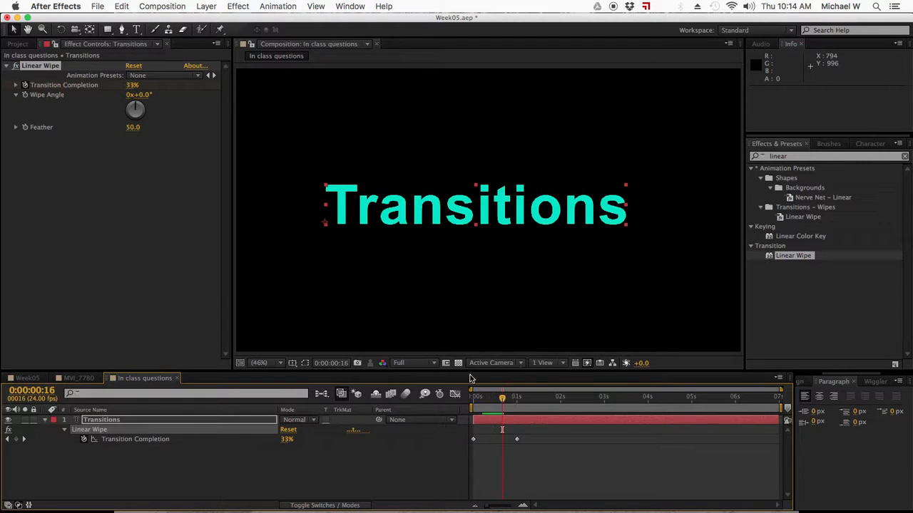
Set the Linear Wipe's Wipe Angle to 180° and scrub between the two keyframes to preview the reveal.
click(144, 95)
text(180)
key(Return)
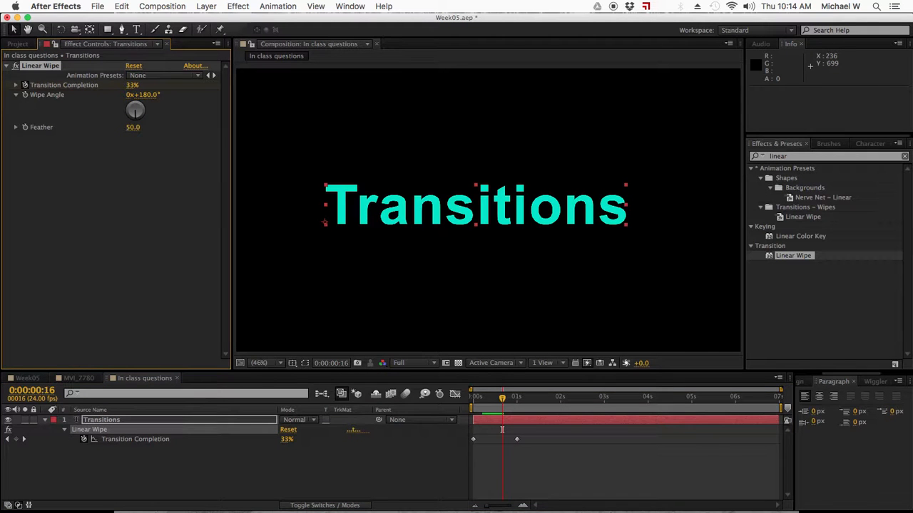
drag(472, 397, 497, 398)
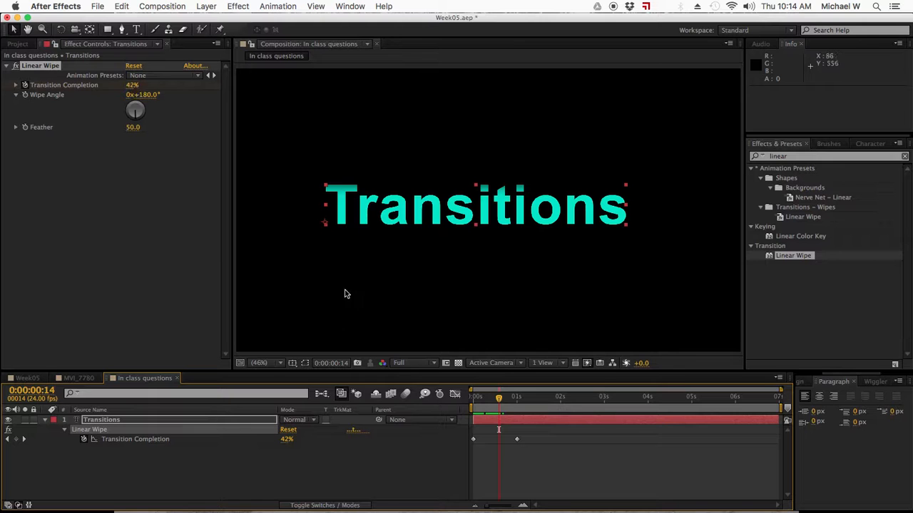
click(474, 406)
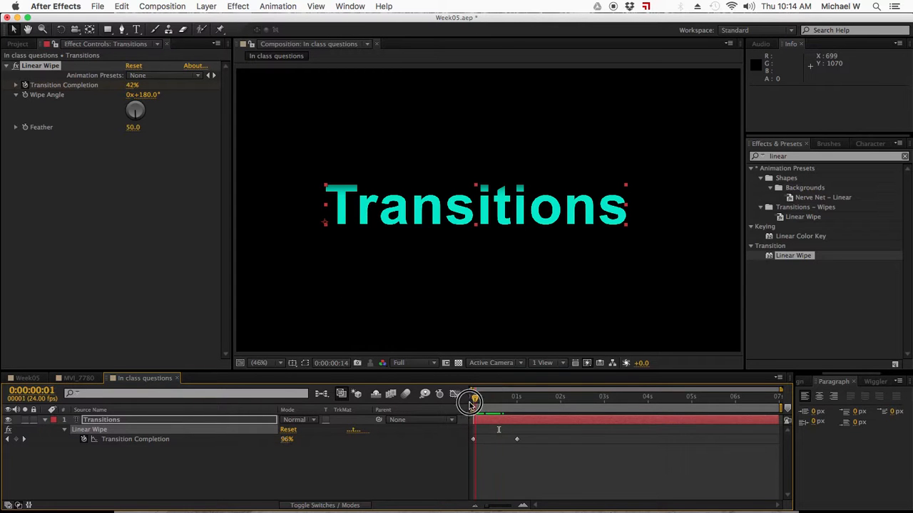
click(517, 403)
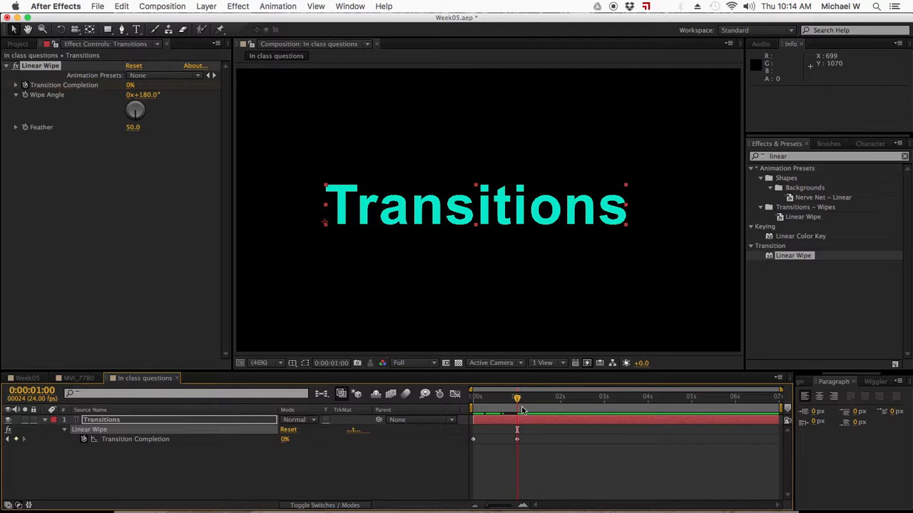
Collapse the Transitions layer's properties and hide the layer in the composition.
click(45, 421)
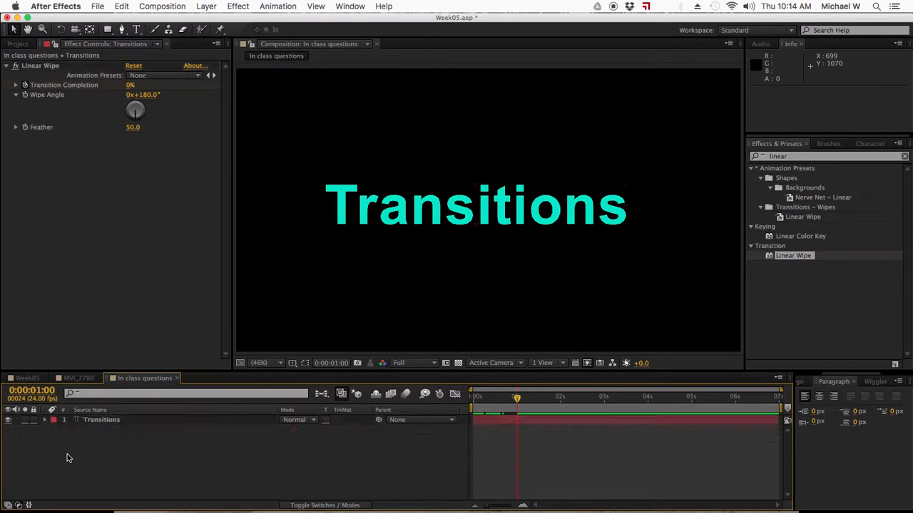
click(8, 420)
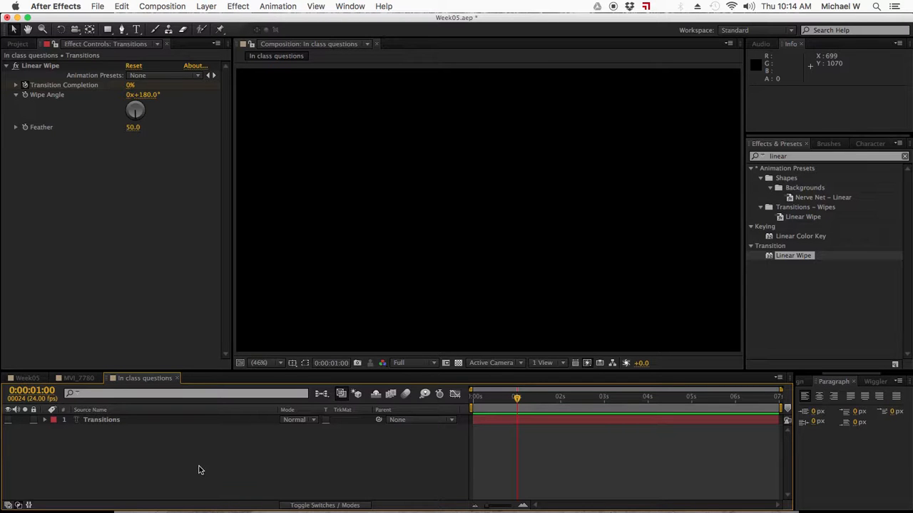
Draw a circle about 280 px wide, left of the composition's centre, as a new shape layer and deselect it.
drag(108, 29, 146, 53)
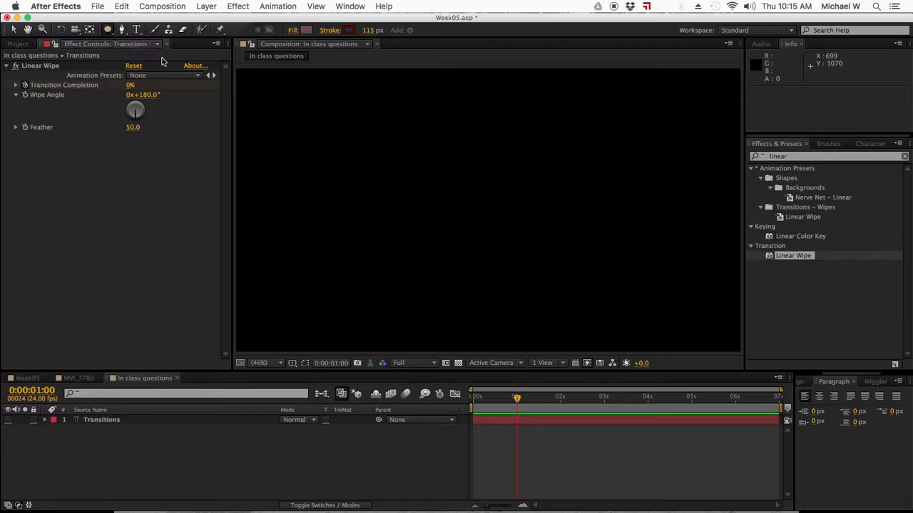
drag(386, 149, 461, 216)
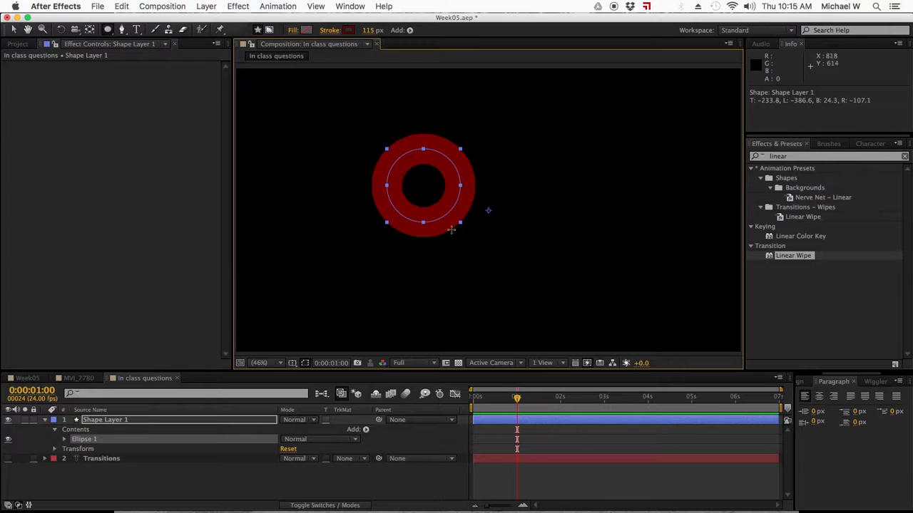
click(12, 29)
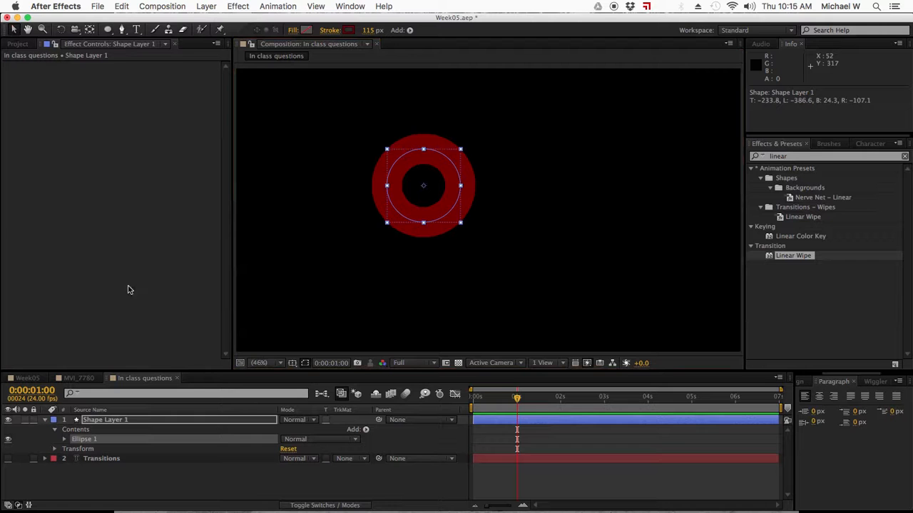
click(175, 488)
Move Shape Layer 1's anchor point to the centre of the small red ring with the Pan Behind tool.
click(117, 422)
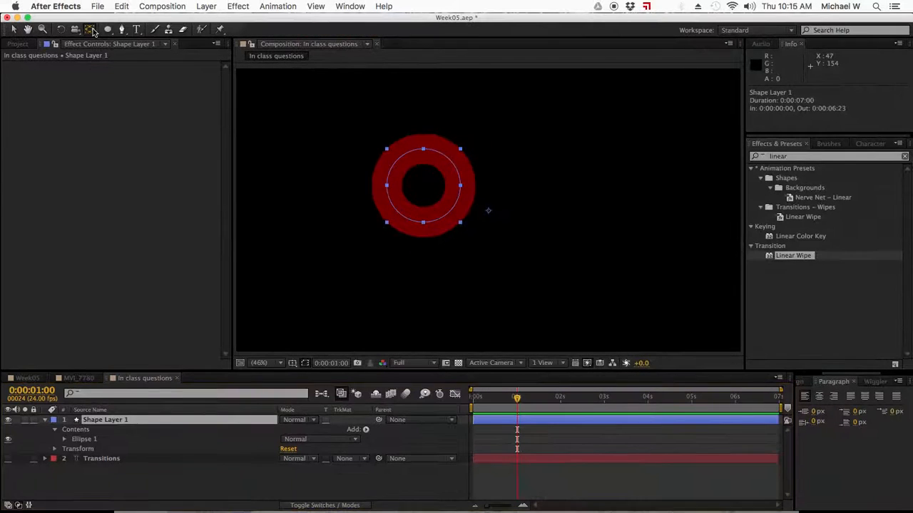
click(489, 211)
drag(489, 212, 426, 189)
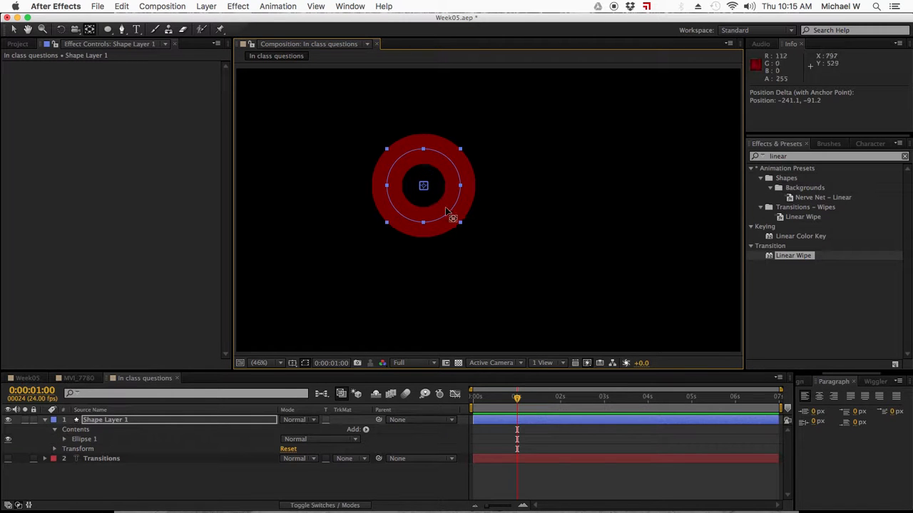
click(426, 188)
click(111, 422)
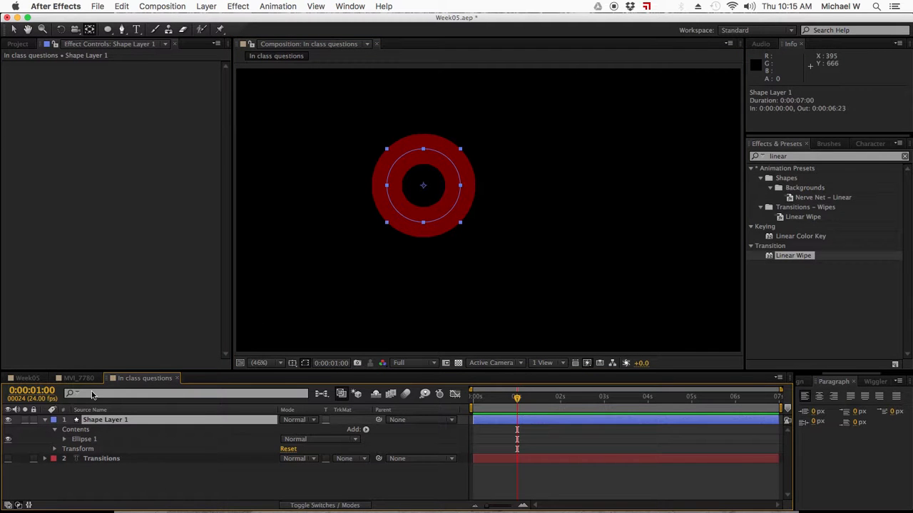
click(13, 30)
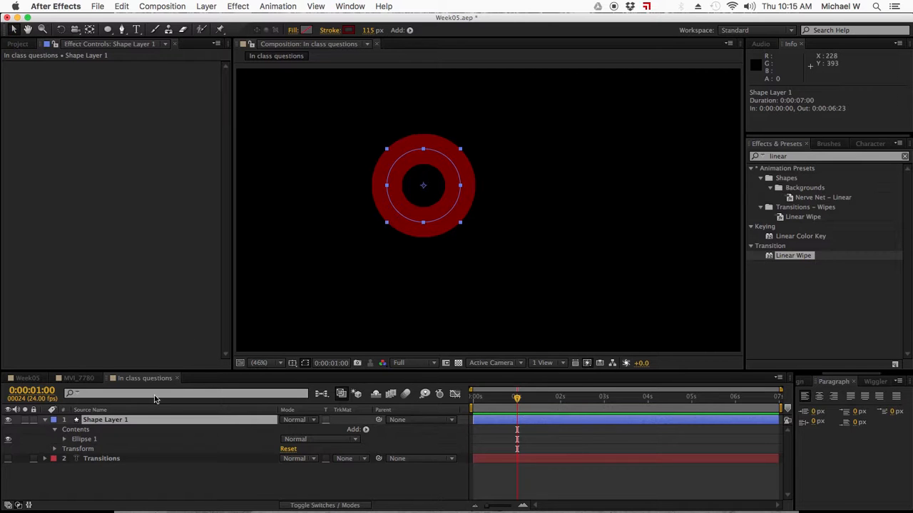
Remove the circle's stroke and give it a solid turquoise fill.
click(331, 31)
click(398, 236)
click(484, 300)
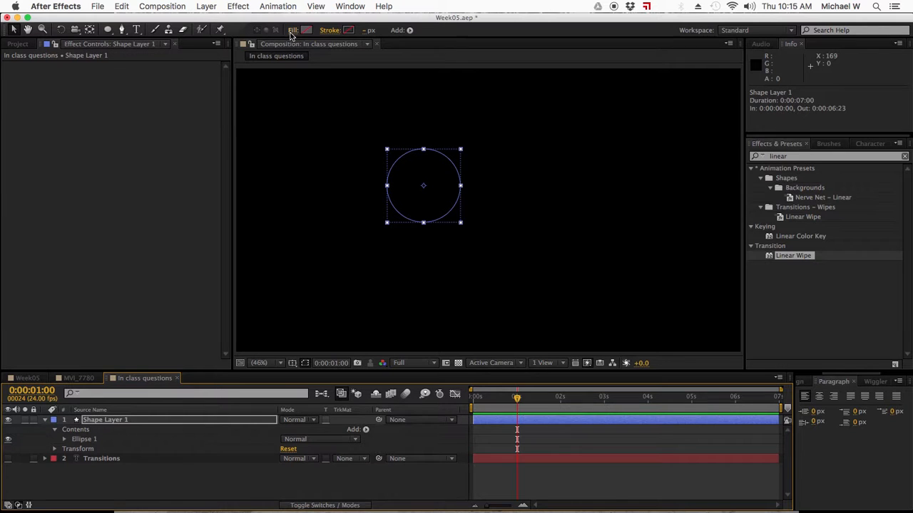
click(292, 30)
click(414, 235)
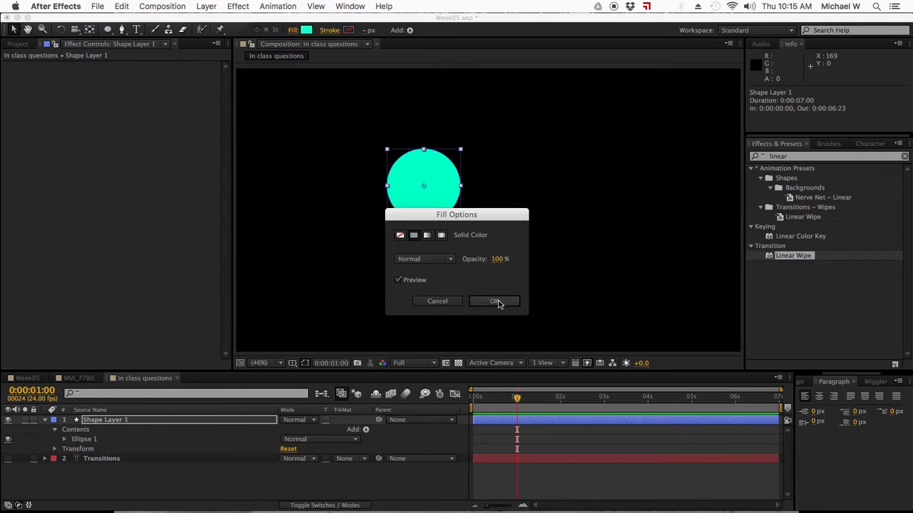
click(497, 303)
Enlarge the turquoise circle to nearly the composition's height, place it near the frame's centre and deselect it.
drag(466, 232, 567, 303)
drag(445, 152, 519, 178)
click(115, 486)
Move the enlarged circle's anchor point to its centre with the Pan Behind tool.
click(111, 422)
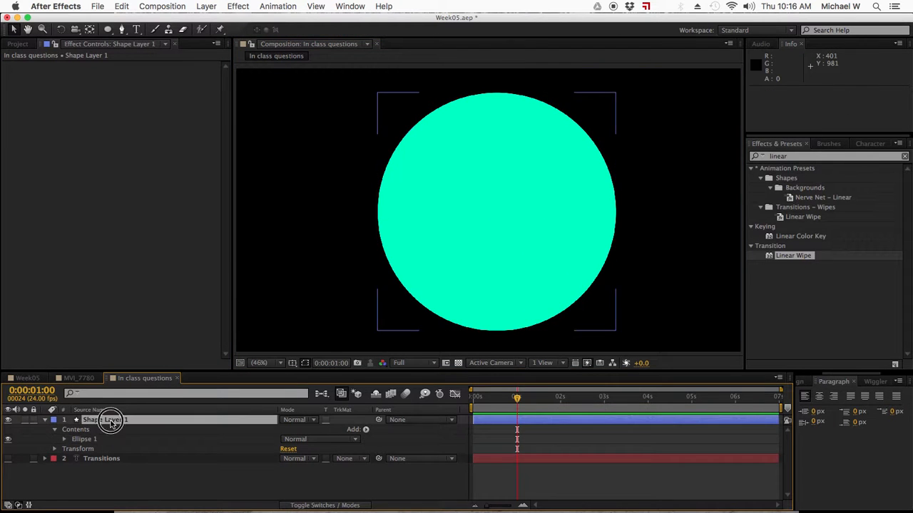
click(89, 29)
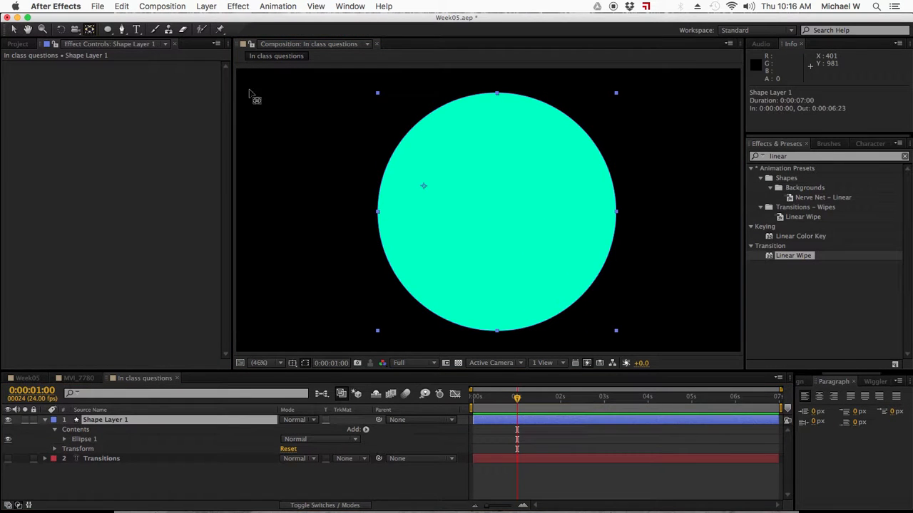
drag(424, 185, 492, 216)
click(14, 29)
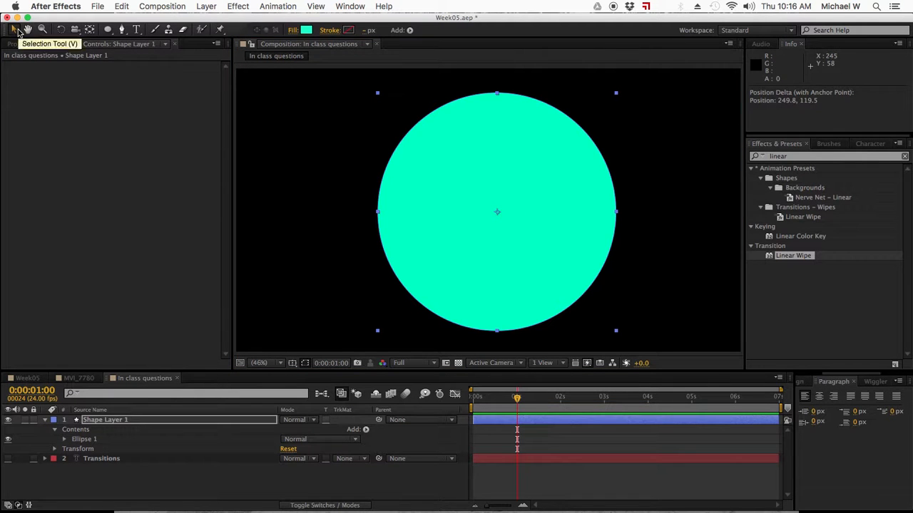
Duplicate Shape Layer 1 and set the copy's fill to dark blue 01099F.
click(535, 486)
click(542, 422)
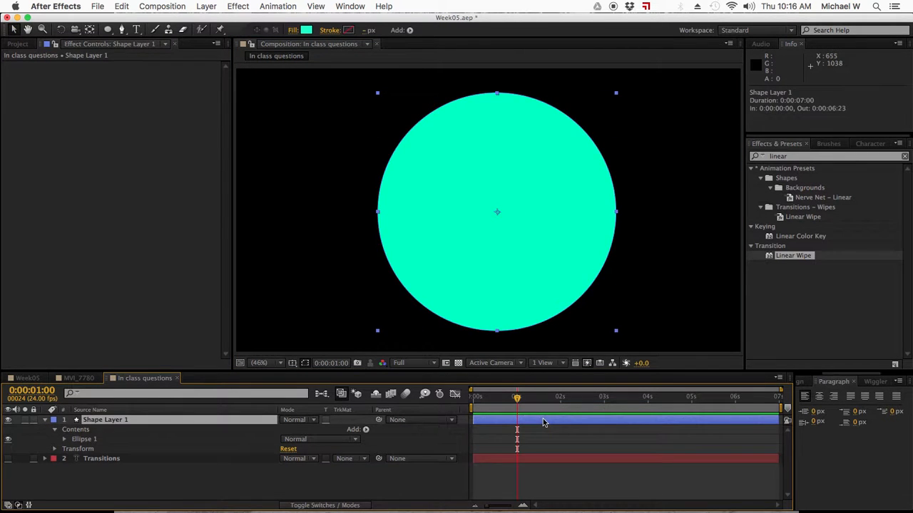
key(super+d)
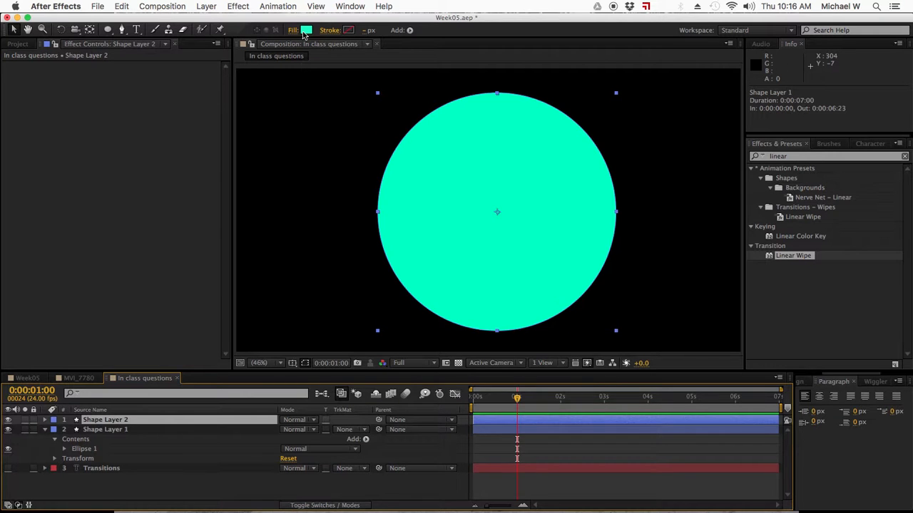
click(305, 30)
drag(633, 402, 634, 375)
click(619, 392)
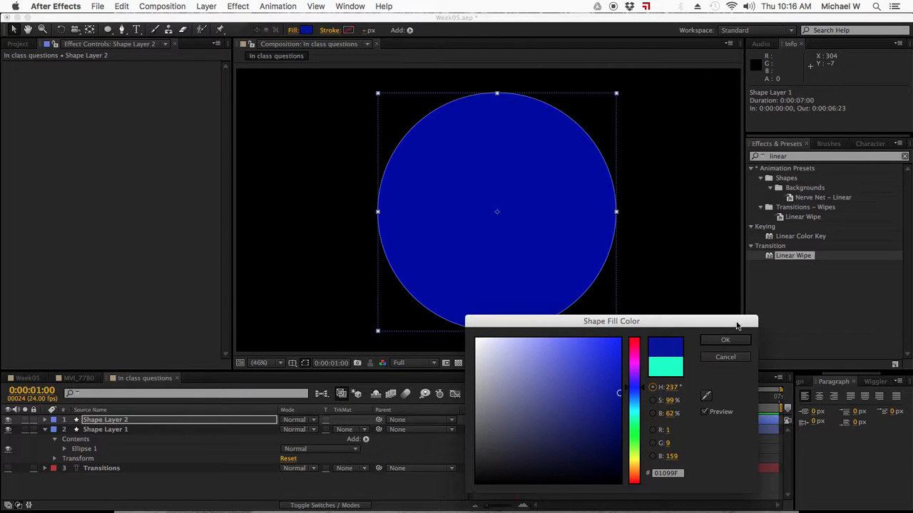
click(734, 339)
Apply the Radial Wipe transition to Shape Layer 2 at frame 7 and move its Wipe Center to the circle's centre.
drag(517, 403, 486, 401)
click(796, 156)
text(radial)
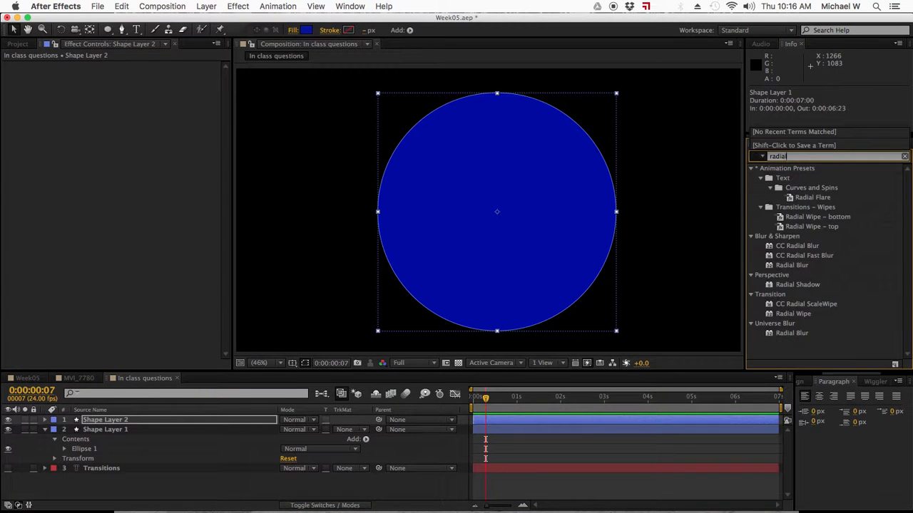
click(768, 317)
click(769, 315)
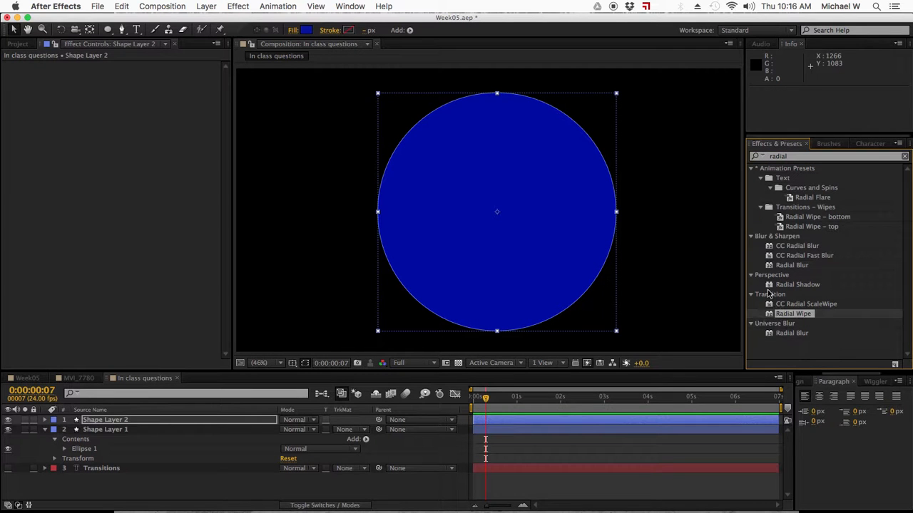
double_click(770, 315)
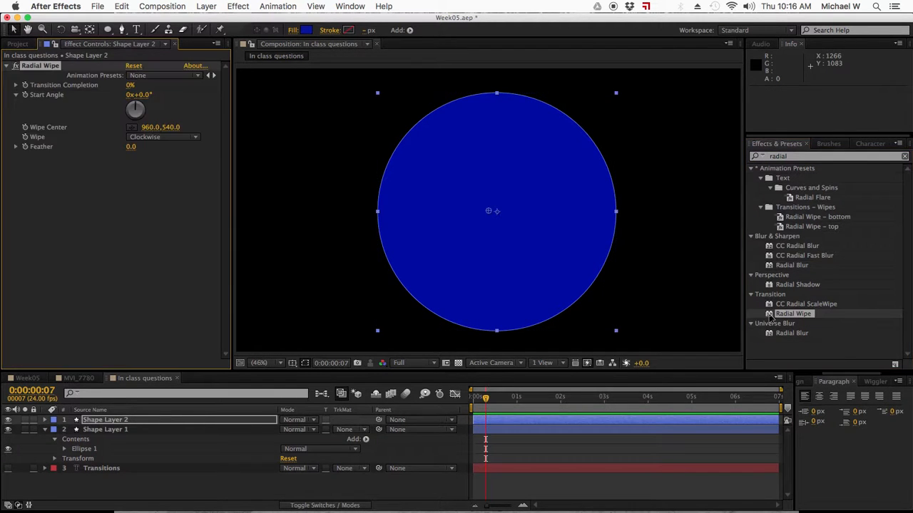
drag(489, 214, 499, 216)
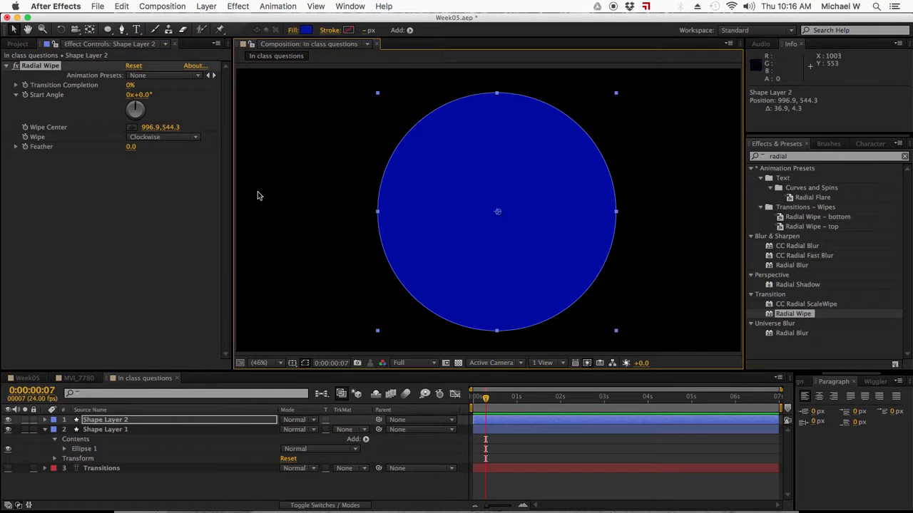
Preview the Radial Wipe by varying Transition Completion up to 100%, and try a higher Feather but undo it.
click(131, 86)
drag(130, 87, 149, 85)
click(132, 86)
drag(131, 152, 182, 152)
key(cmd+z)
drag(132, 85, 158, 91)
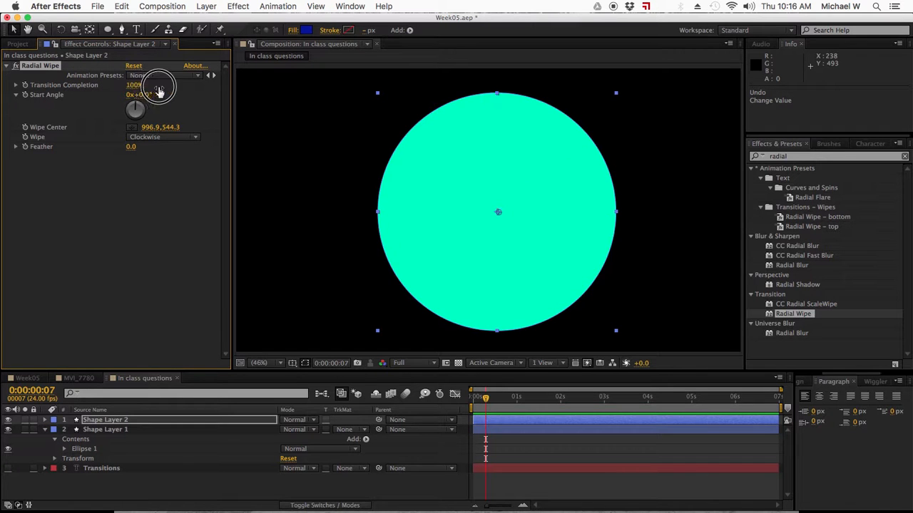
Set the Radial Wipe's direction to Both and its Transition Completion to 72%.
click(156, 139)
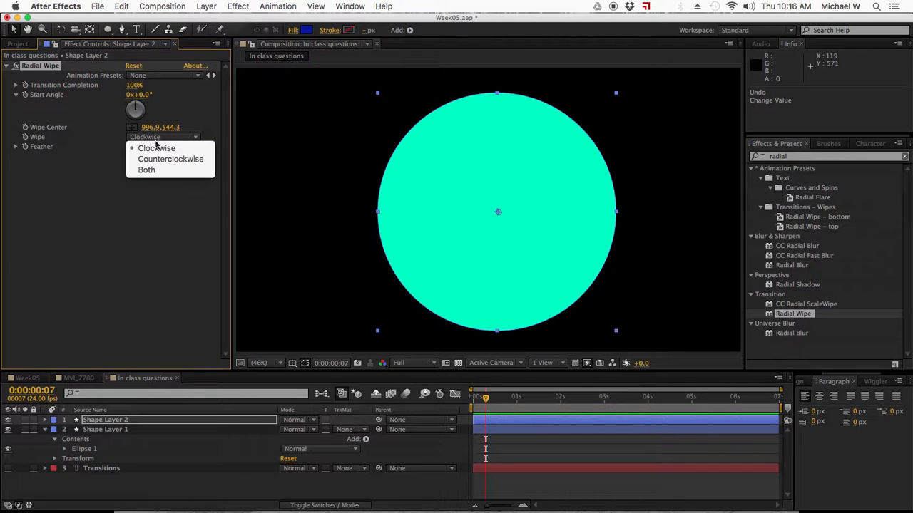
click(148, 170)
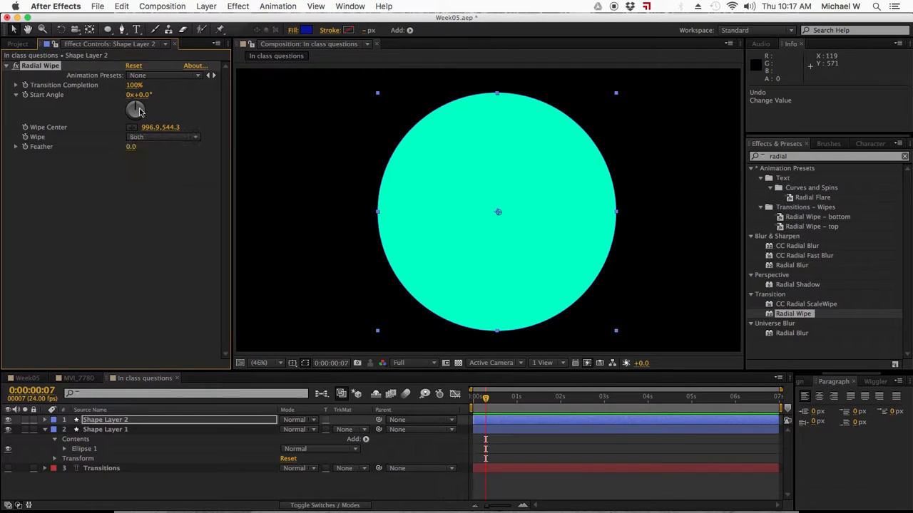
mouse_move(136, 91)
mouse_down()
mouse_move(76, 87)
mouse_move(132, 88)
mouse_move(120, 85)
mouse_up()
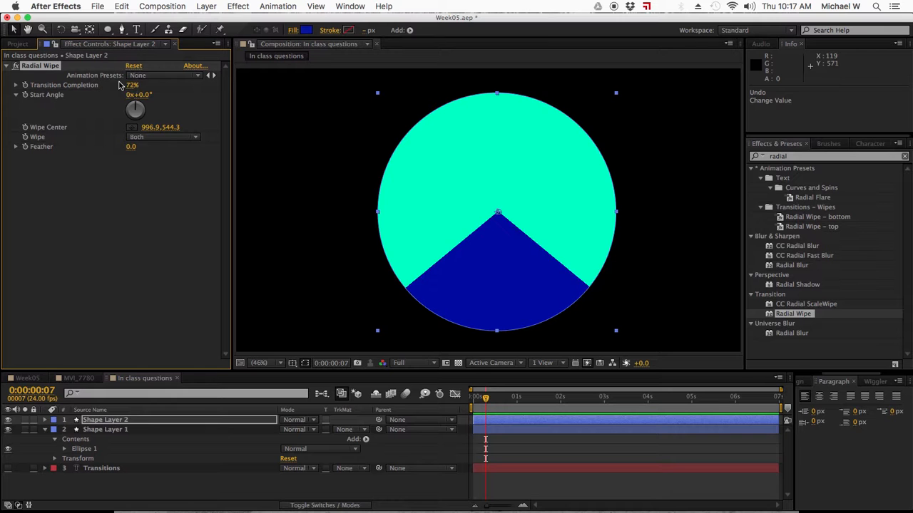
Set the Radial Wipe's direction to Clockwise and save the project.
click(168, 137)
click(170, 149)
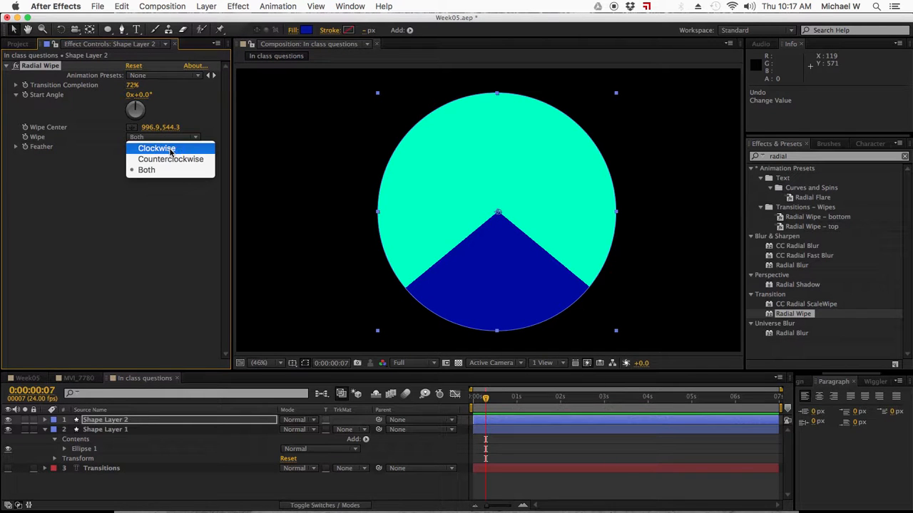
key(super+s)
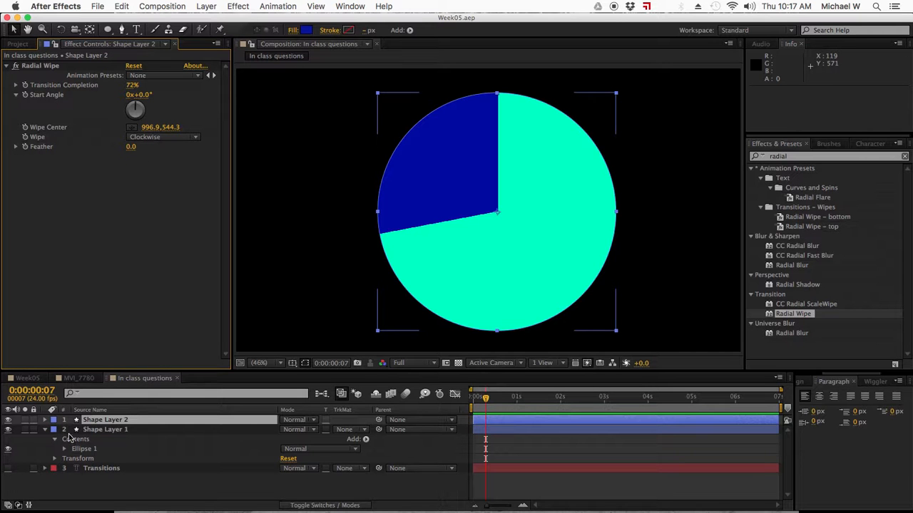
Collapse Shape Layer 1's properties, hide both shape layers and show the project's items.
click(44, 429)
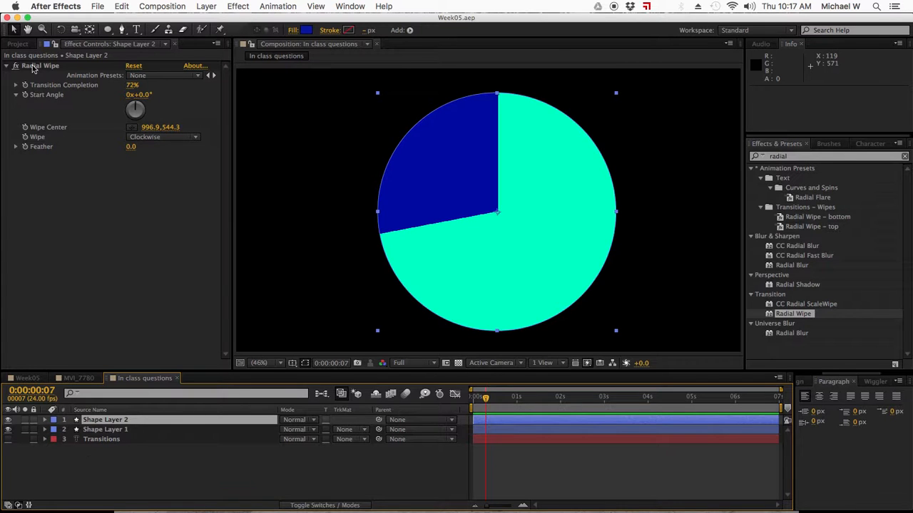
drag(9, 431, 8, 422)
click(138, 465)
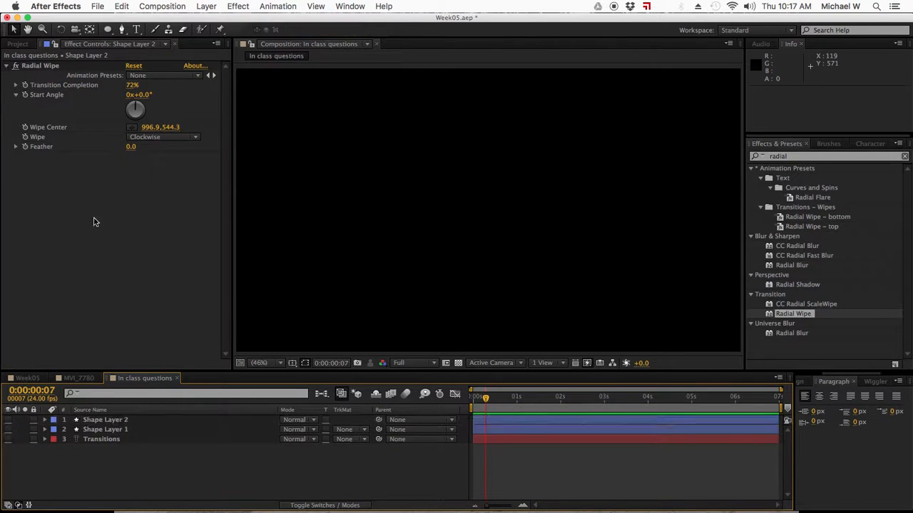
click(25, 44)
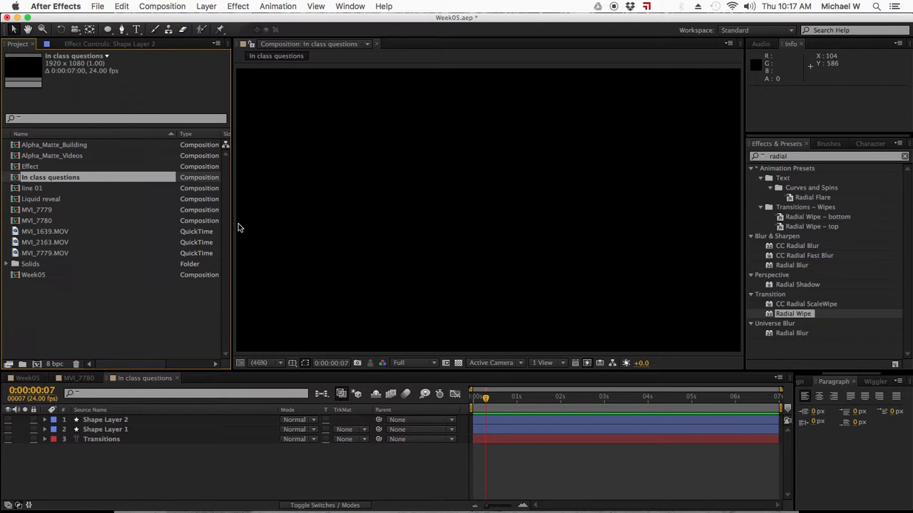
Duplicate the Transitions text layer and make the copy visible in the composition.
click(108, 440)
key(super+d)
click(7, 439)
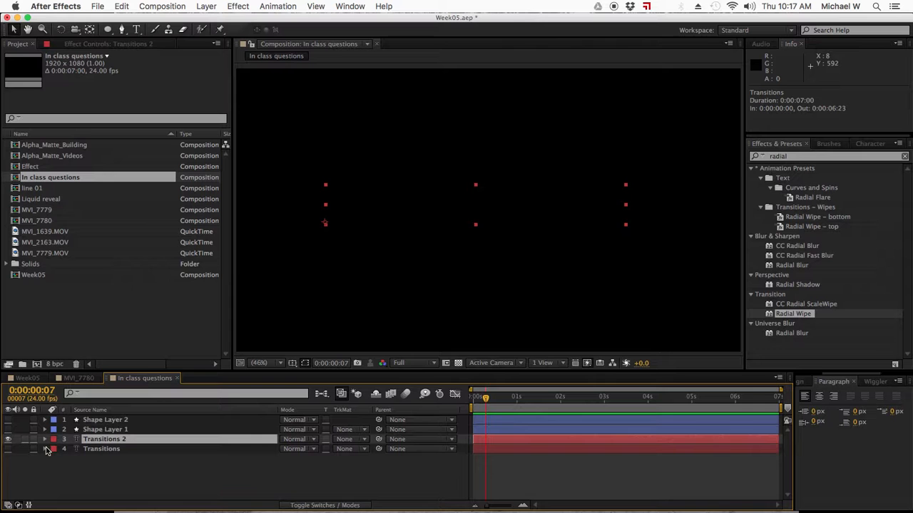
Delete the Transition Completion keyframes and the Linear Wipe effect from the Transitions 2 layer.
key(u)
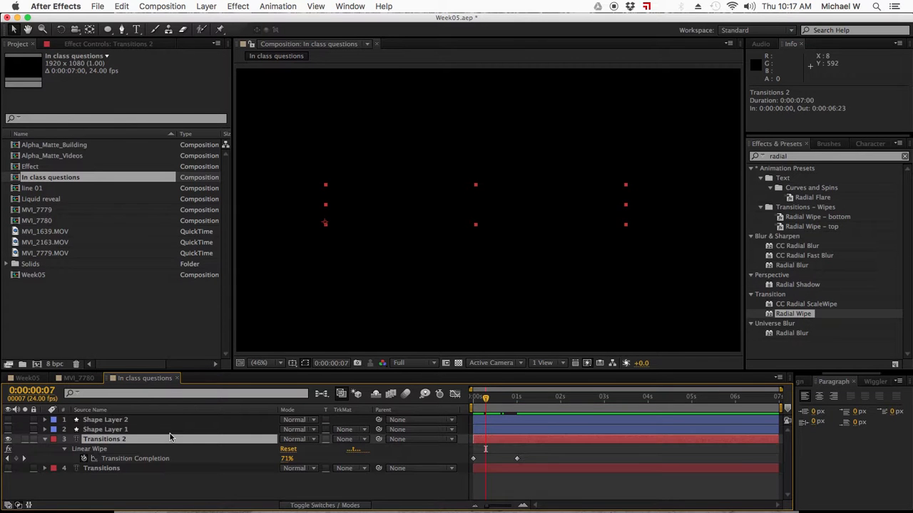
click(129, 462)
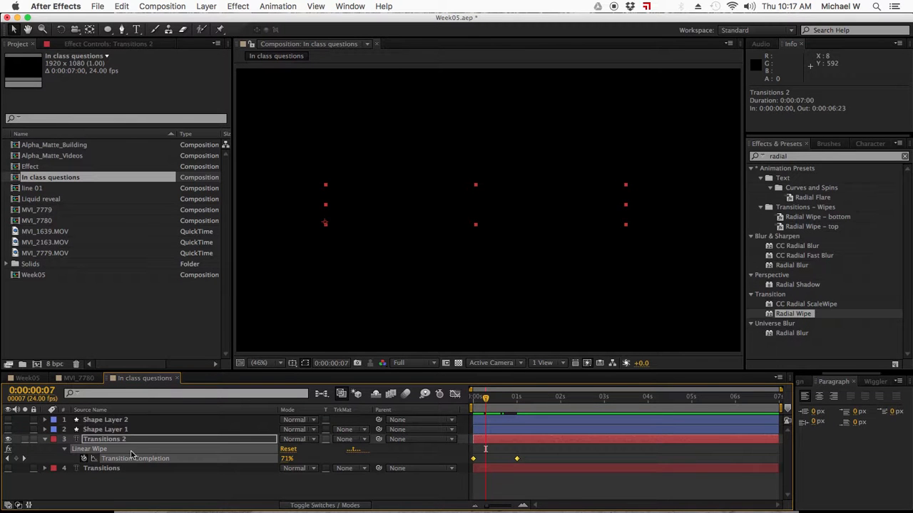
key(Delete)
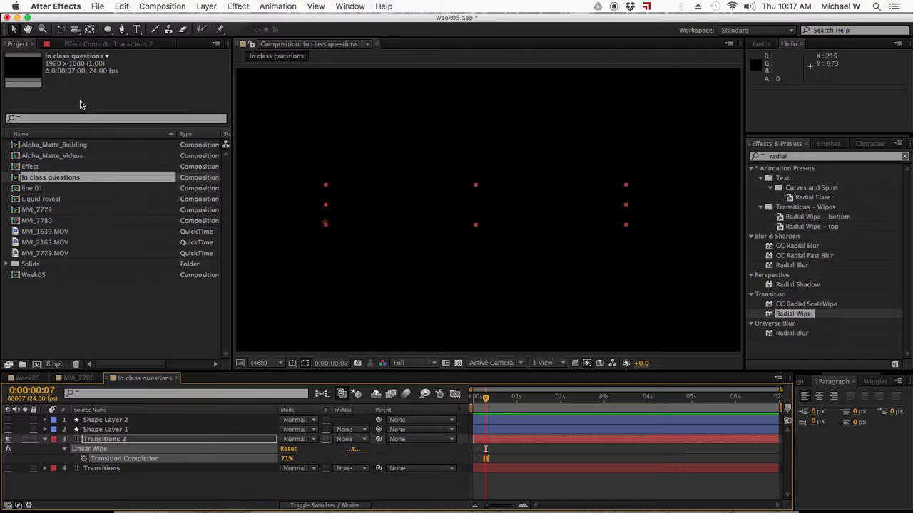
click(91, 46)
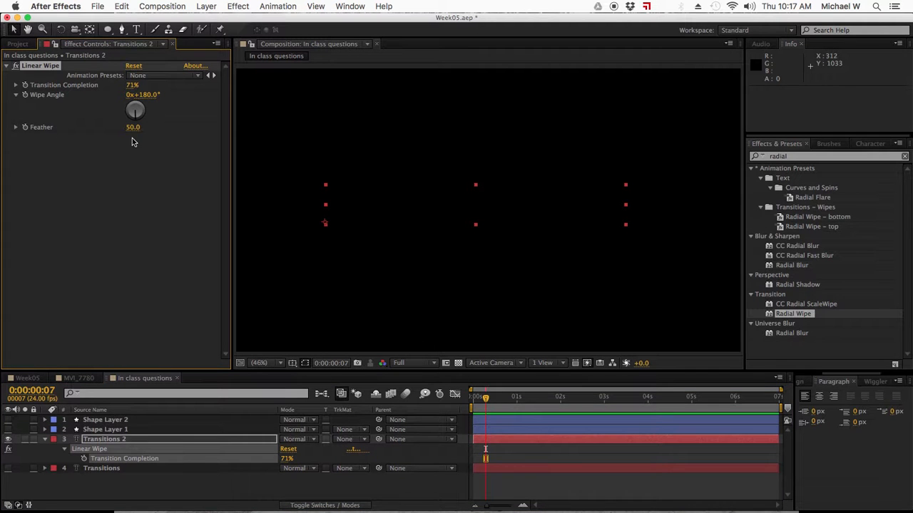
key(Delete)
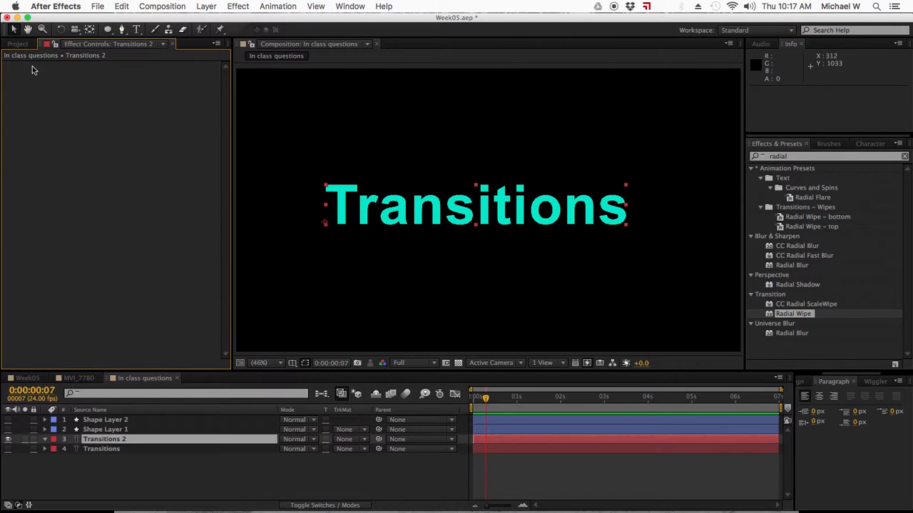
Search the effects for "grid" and apply CC Grid Wipe to the Transitions 2 layer.
click(795, 156)
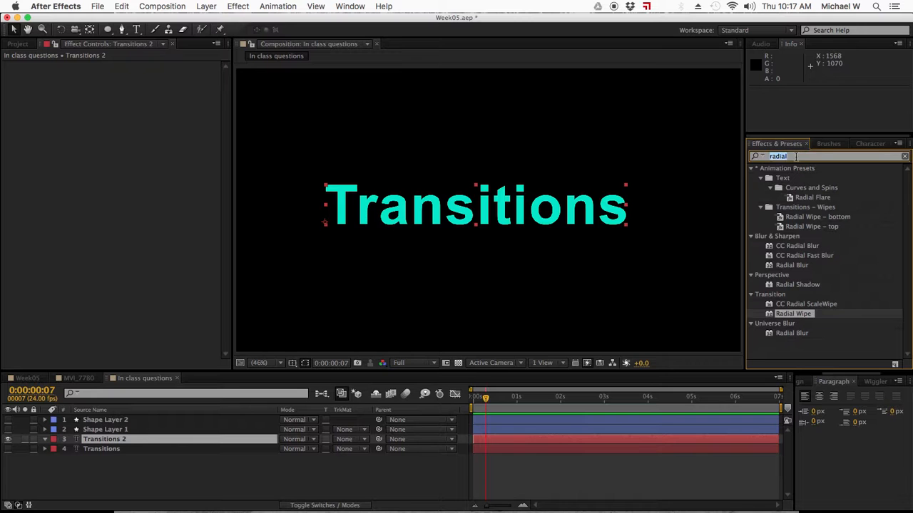
text(grid)
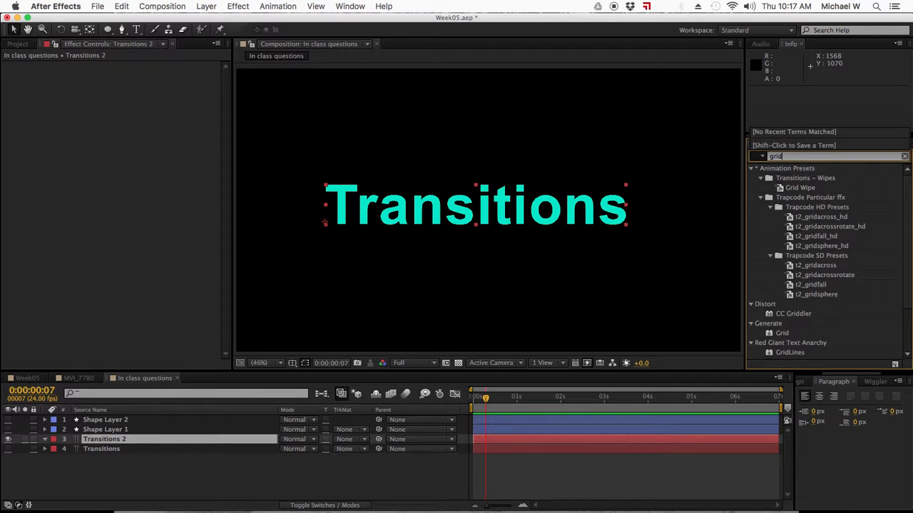
scroll(829, 278, down, 3)
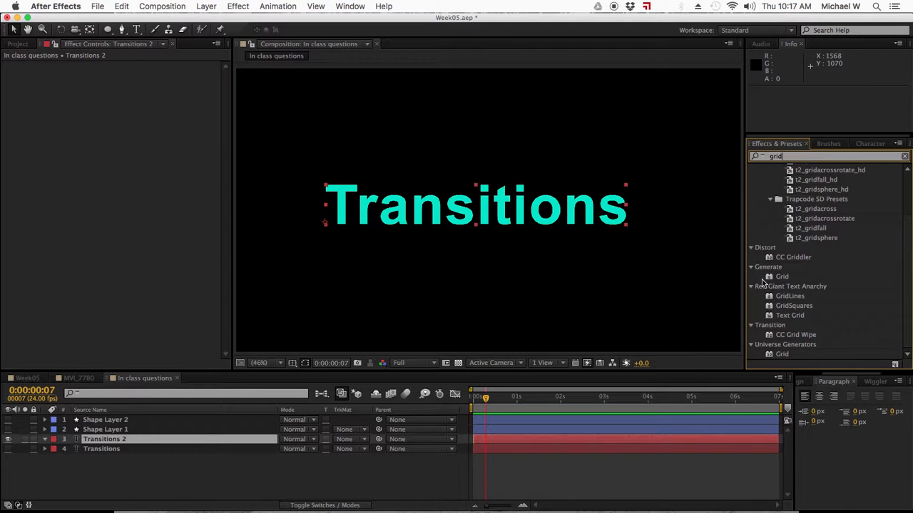
double_click(789, 340)
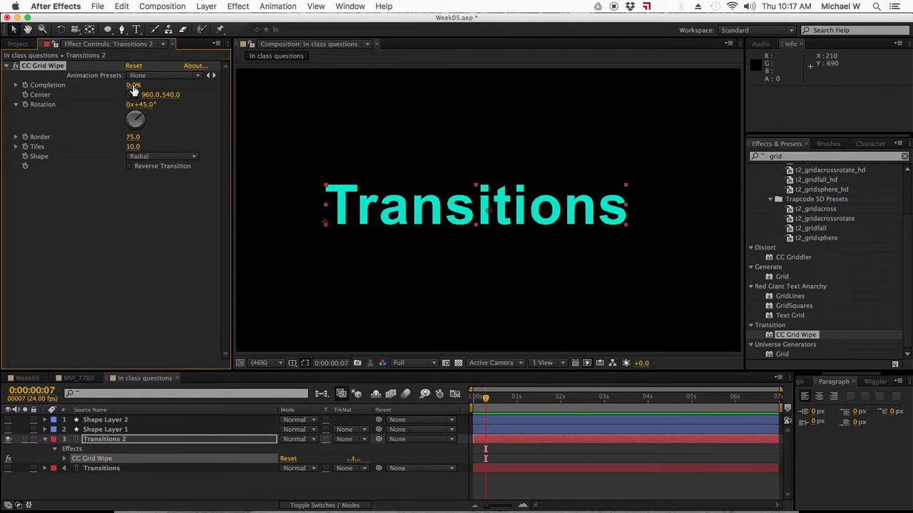
Set the CC Grid Wipe's Completion to 25%, Border to 147 and Tiles to 18.1.
mouse_move(133, 85)
mouse_down()
mouse_move(155, 86)
mouse_move(133, 85)
mouse_move(142, 83)
mouse_up()
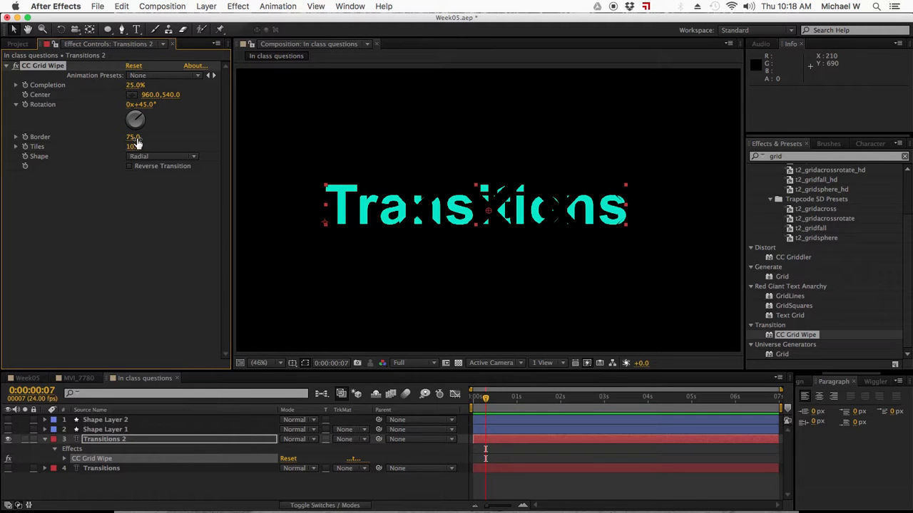
drag(135, 137, 539, 135)
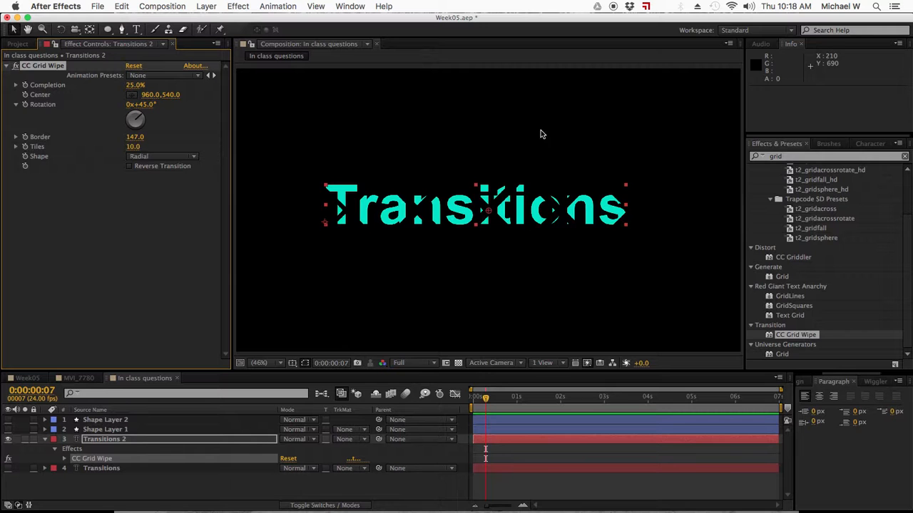
drag(131, 147, 208, 150)
Try the Doors shape for the grid wipe, and switch its Shape to Rectangular.
click(162, 157)
click(163, 168)
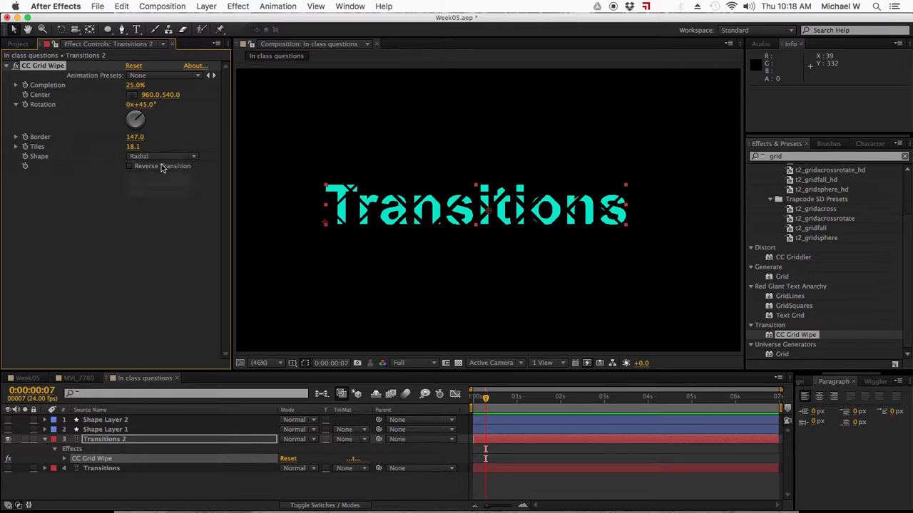
click(150, 158)
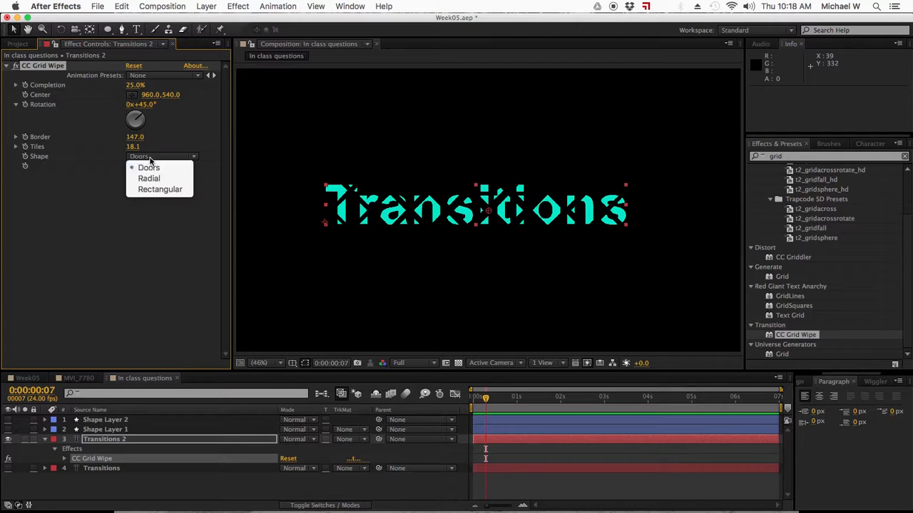
click(159, 192)
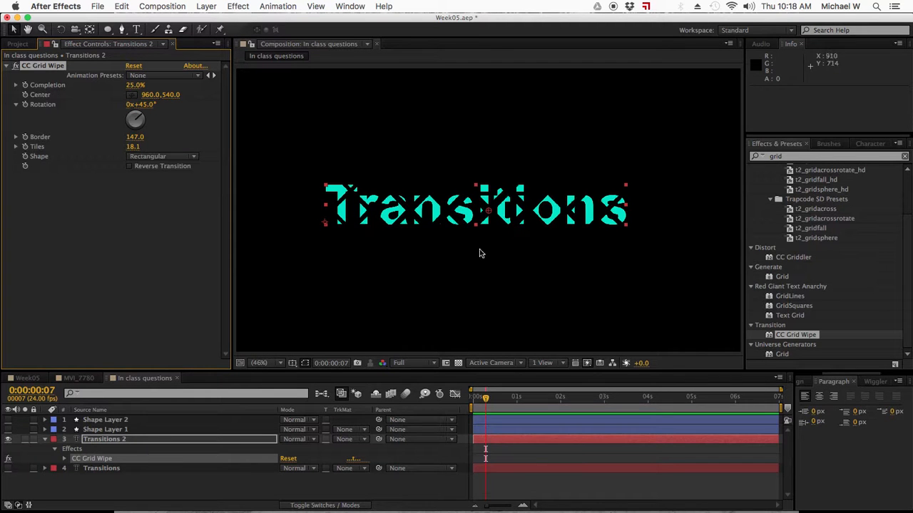
Set the grid wipe's Completion to 37% and its Rotation to 90°.
click(135, 86)
drag(136, 85, 144, 88)
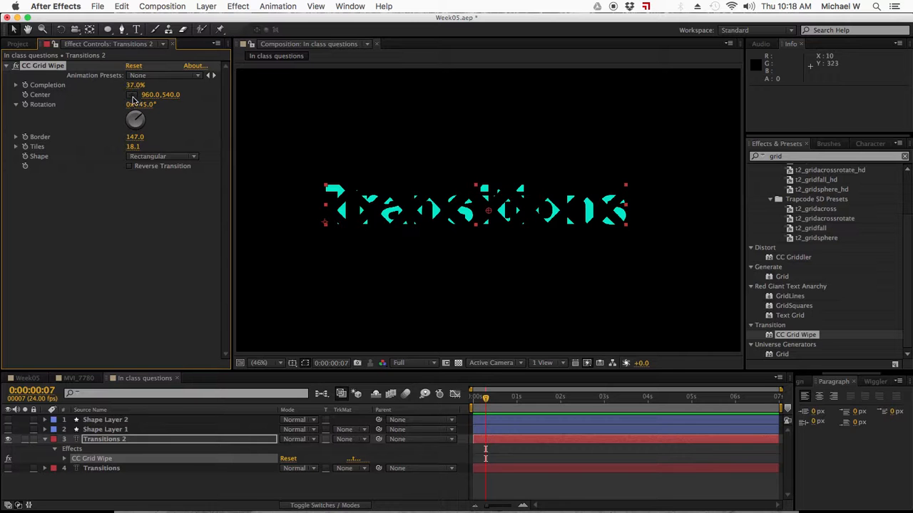
drag(135, 119, 172, 109)
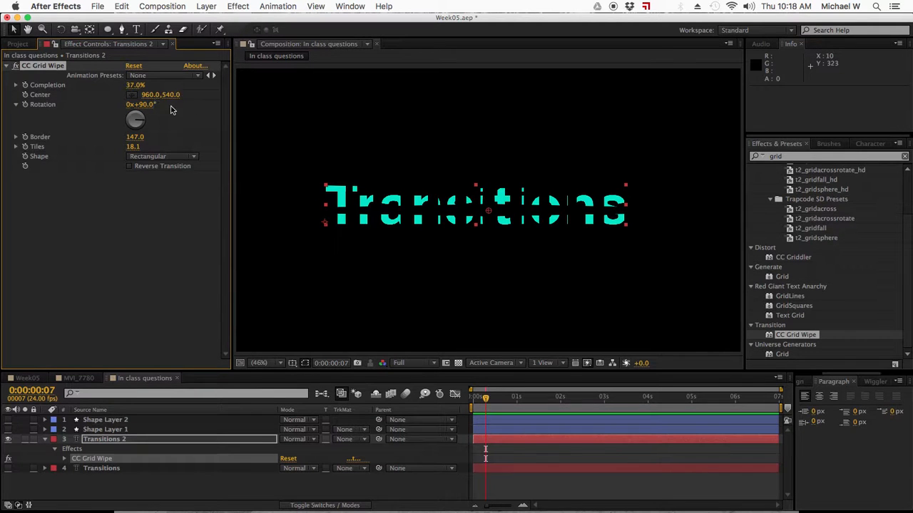
Undo the rotation change and delete the CC Grid Wipe effect from the Transitions 2 layer.
key(super+z)
click(42, 66)
key(Delete)
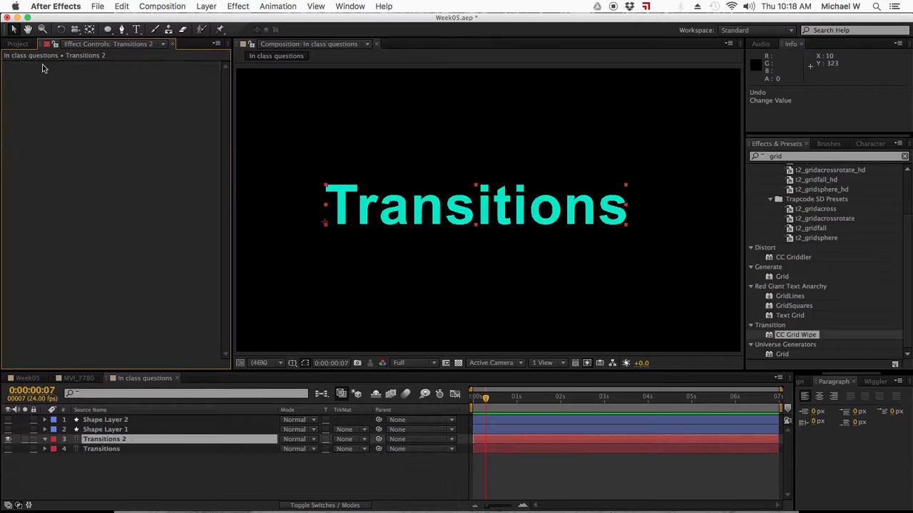
click(797, 156)
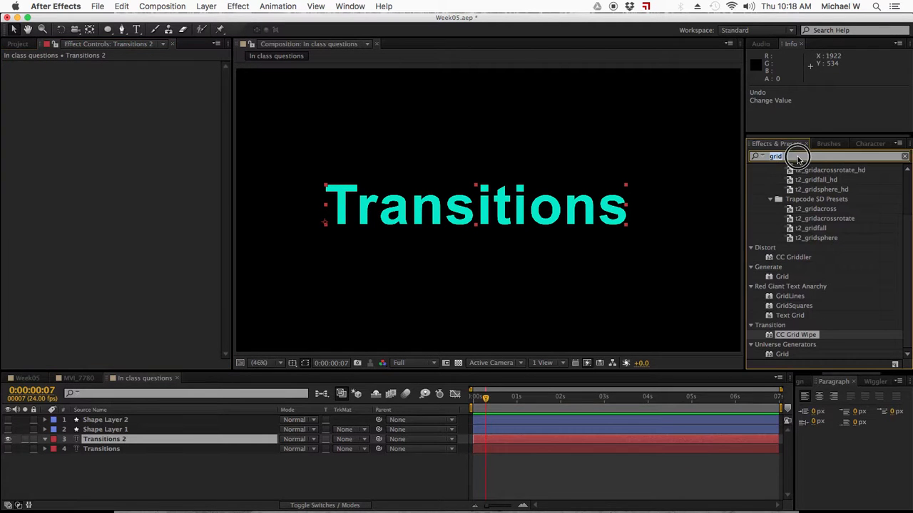
text(vin)
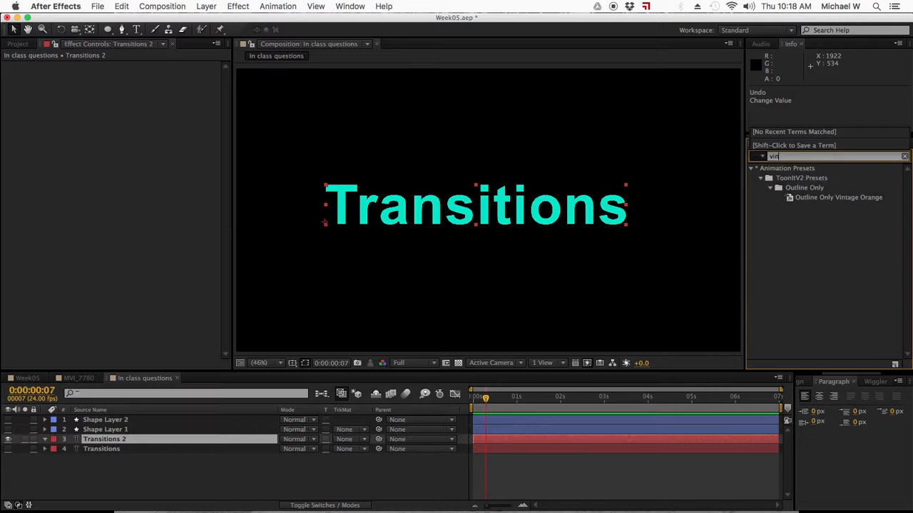
key(BackSpace)
key(BackSpace)
key(BackSpace)
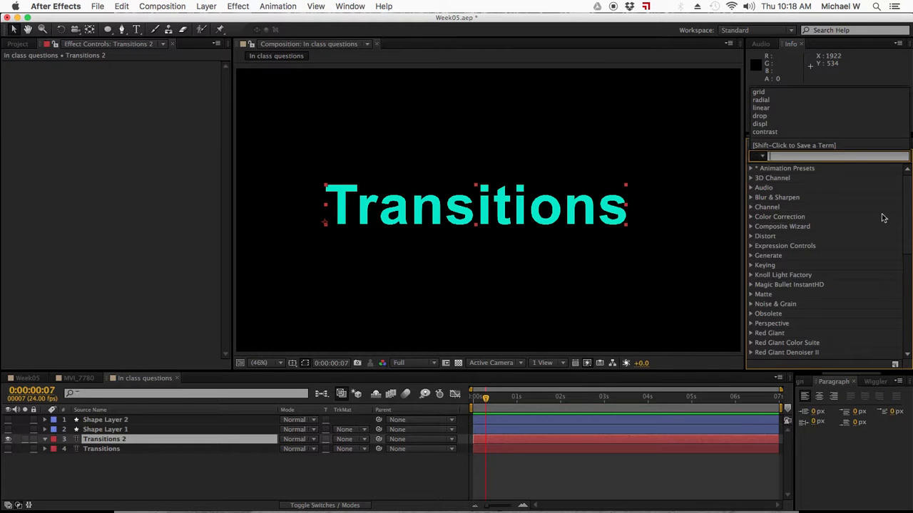
click(820, 227)
click(796, 158)
text(vin)
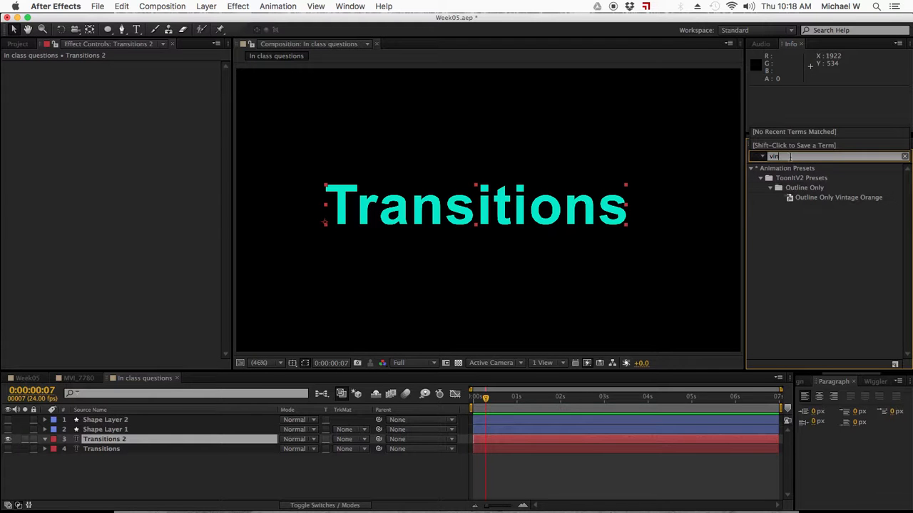
click(801, 219)
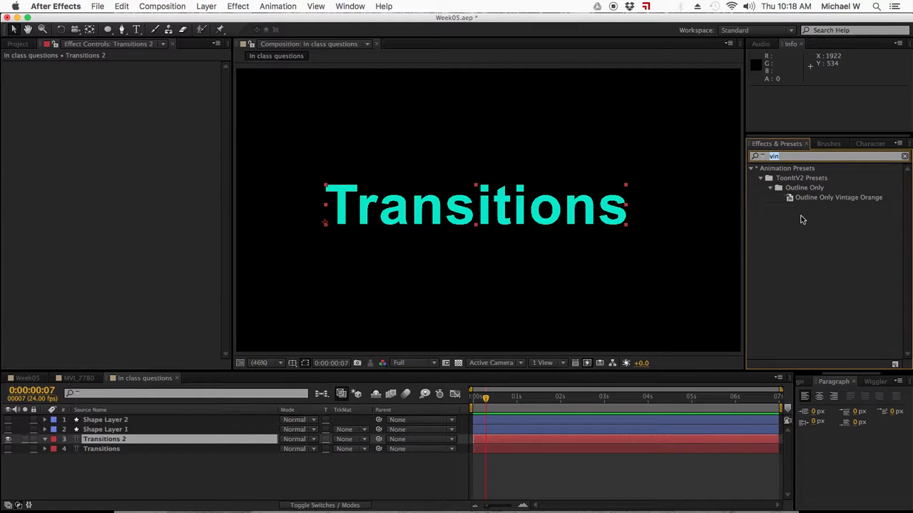
key(BackSpace)
key(BackSpace)
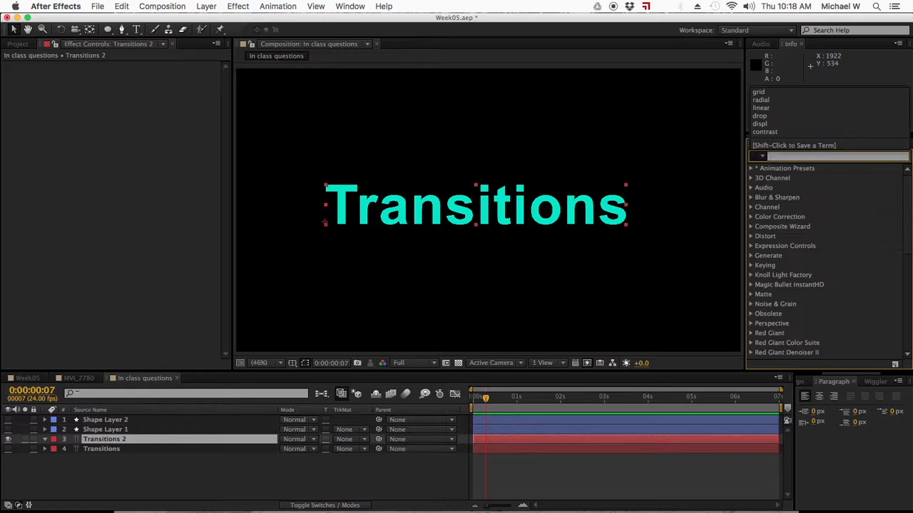
Apply the Venetian Blinds effect to the Transitions 2 layer with Transition Completion 37%, Width 70 and Direction -178°.
text(ven)
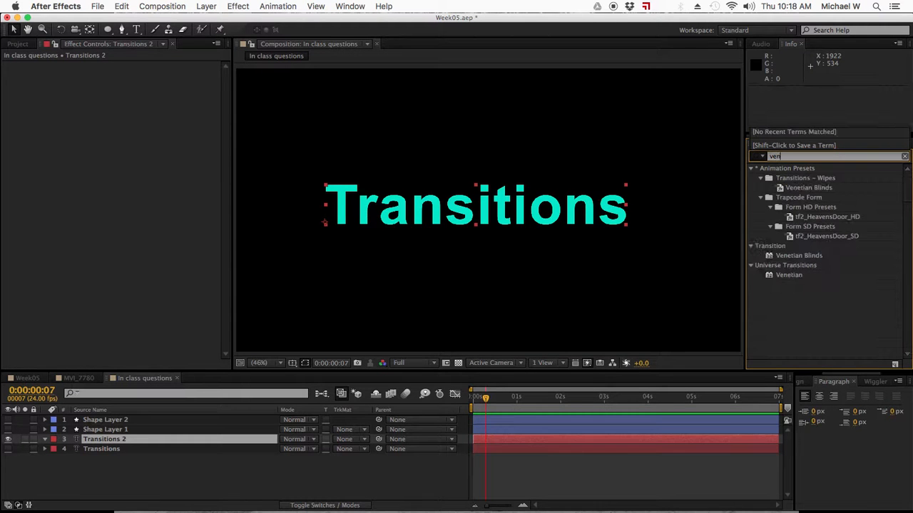
double_click(771, 256)
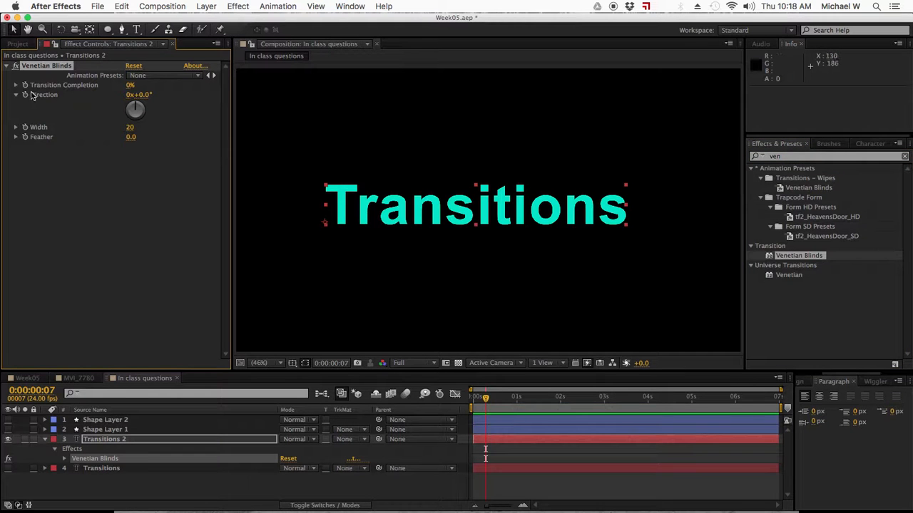
click(131, 86)
drag(131, 86, 153, 88)
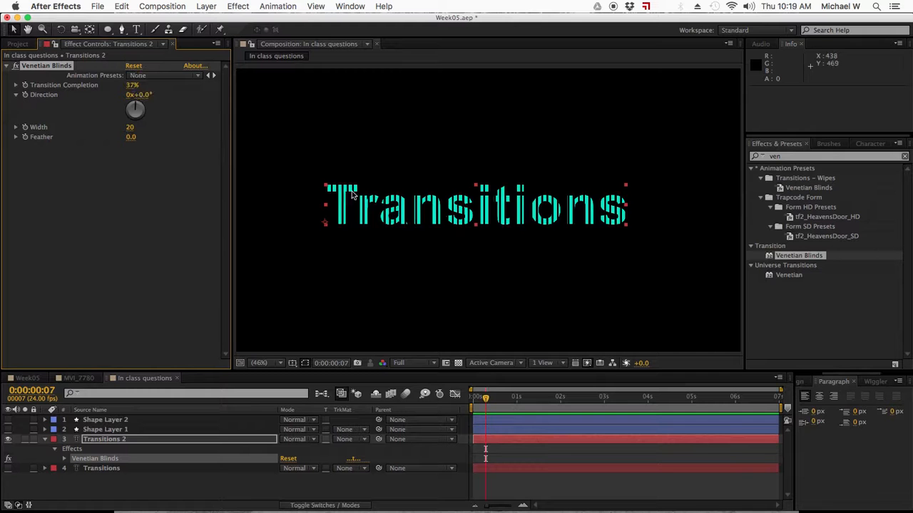
drag(127, 128, 93, 140)
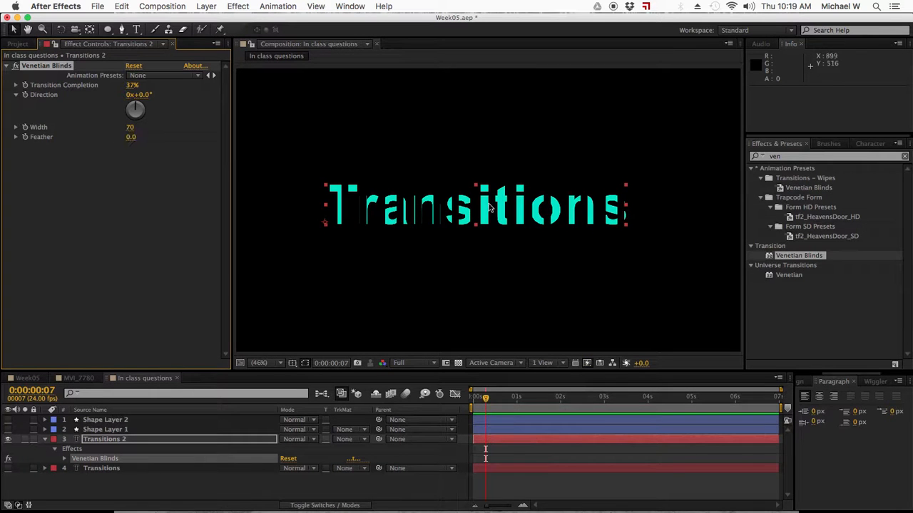
drag(138, 107, 138, 127)
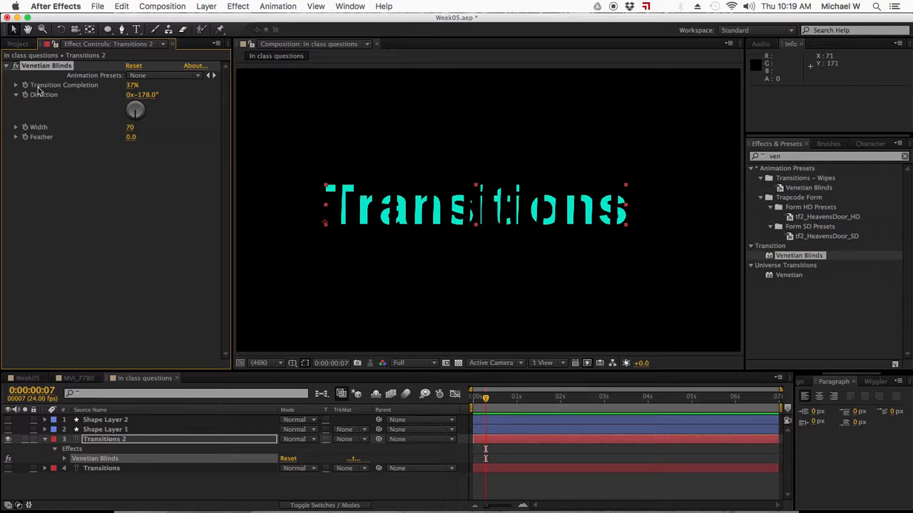
Keyframe the Venetian Blinds' Transition Completion from 0% at 0:00:00:00 to 100% at 0:00:03:00.
drag(130, 85, 92, 91)
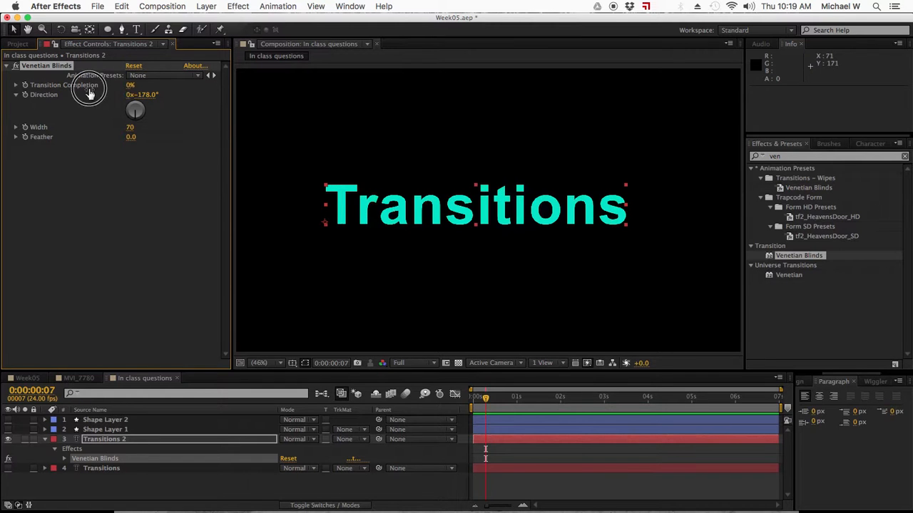
drag(490, 404, 444, 401)
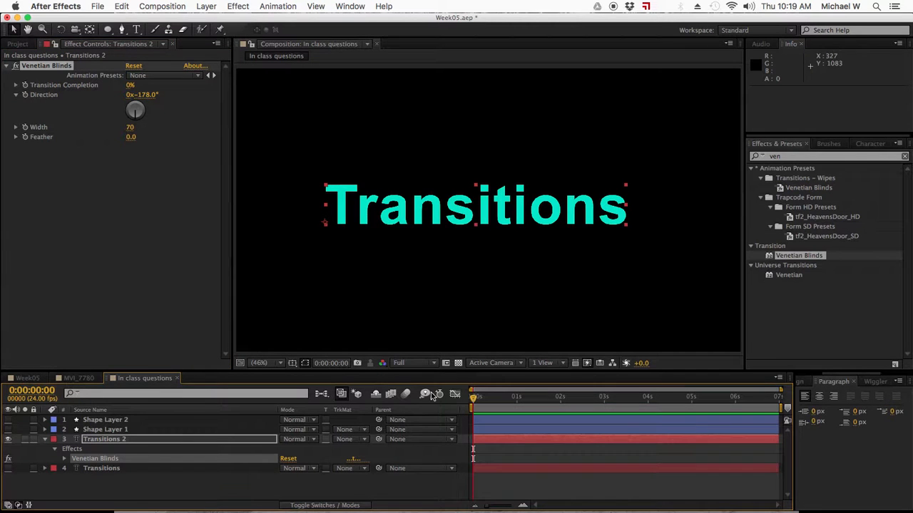
click(26, 85)
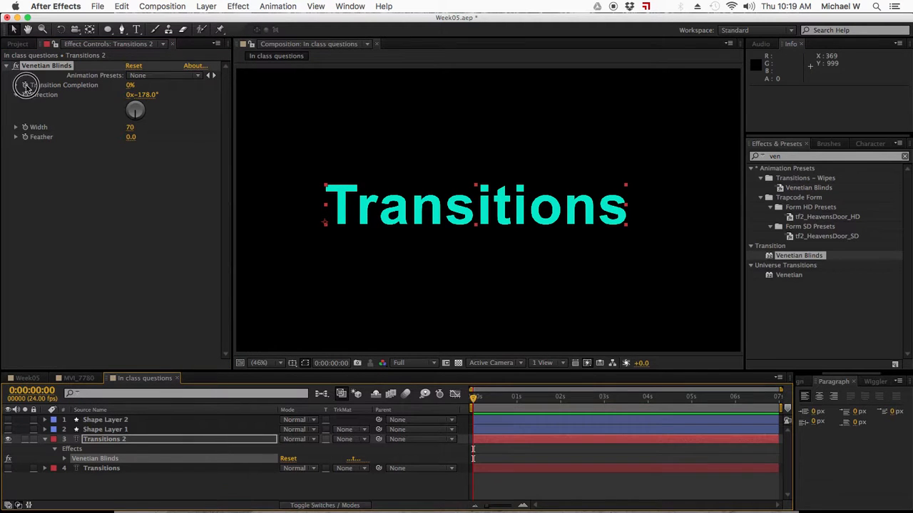
click(604, 401)
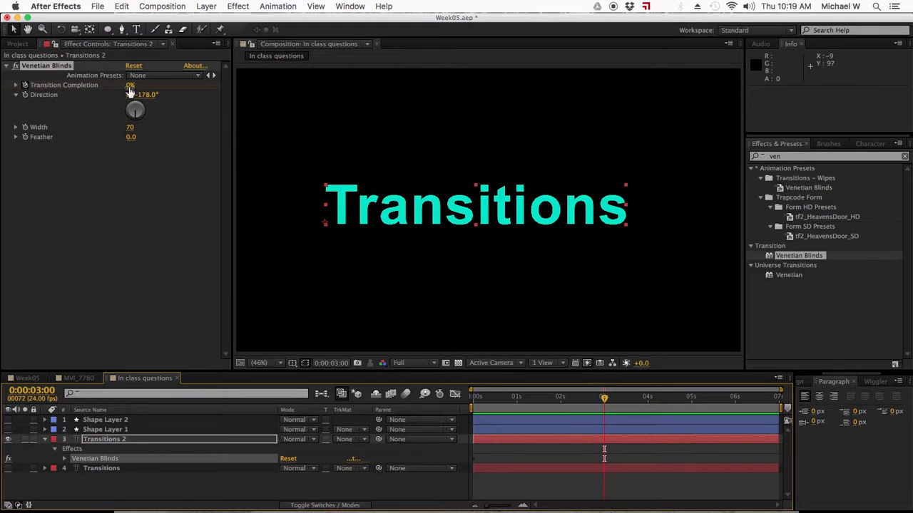
drag(130, 91, 259, 90)
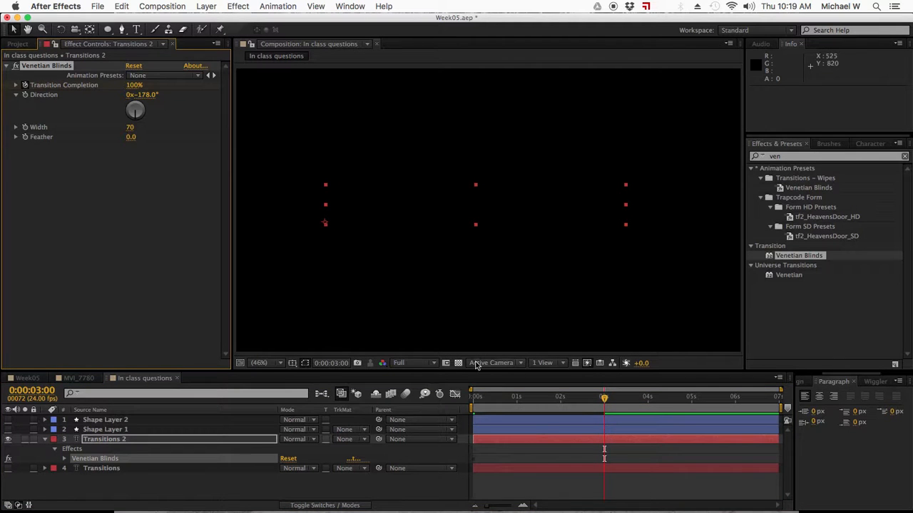
Preview the blinds at 0:00:00:22 and set their Direction to -231°.
mouse_move(525, 400)
mouse_down()
mouse_move(473, 400)
mouse_move(513, 405)
mouse_up()
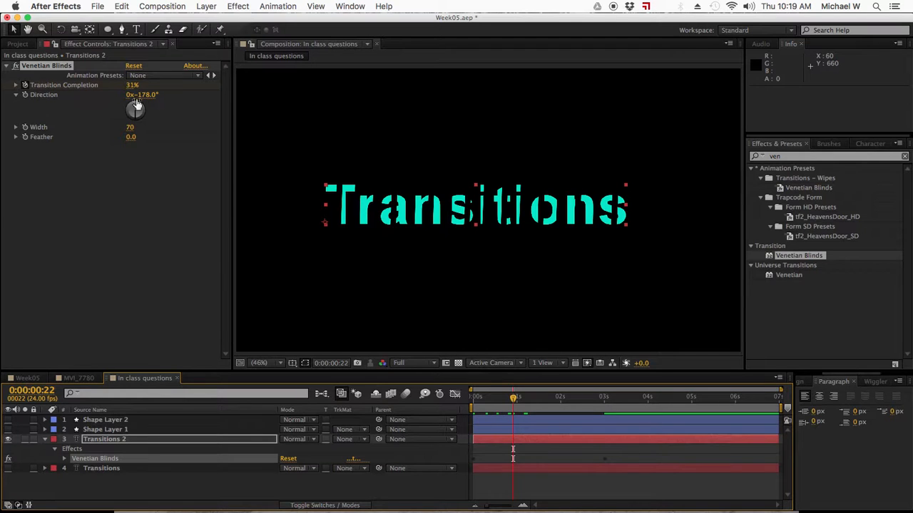
mouse_move(135, 107)
mouse_down()
mouse_move(128, 96)
mouse_move(117, 103)
mouse_move(127, 107)
mouse_up()
click(131, 132)
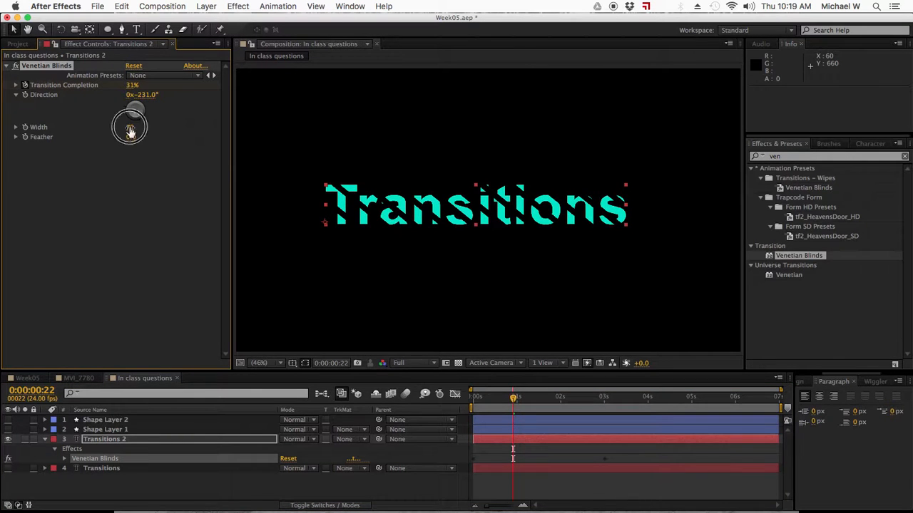
Keyframe the blinds' Width from 70 at 0:00:00:23 to 15 at 0:00:02:10, and preview the animation.
mouse_move(513, 398)
mouse_down()
mouse_move(450, 402)
mouse_move(515, 400)
mouse_up()
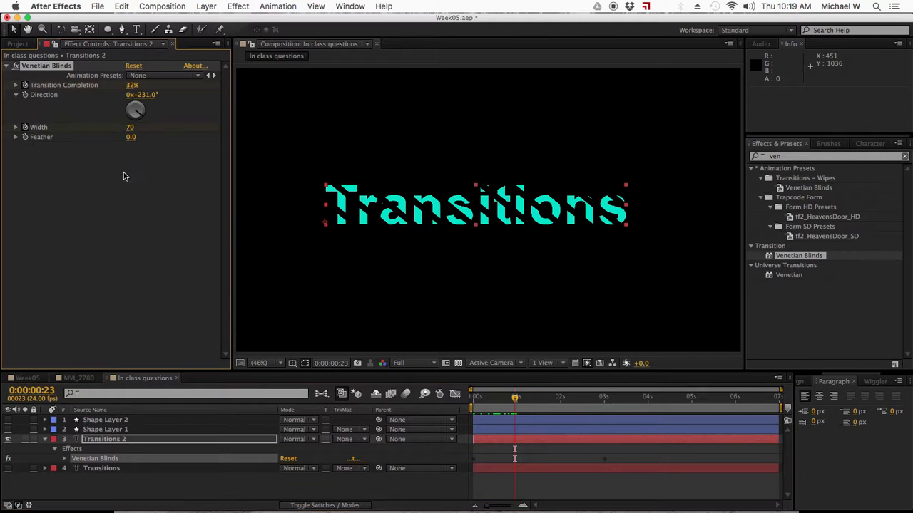
click(579, 401)
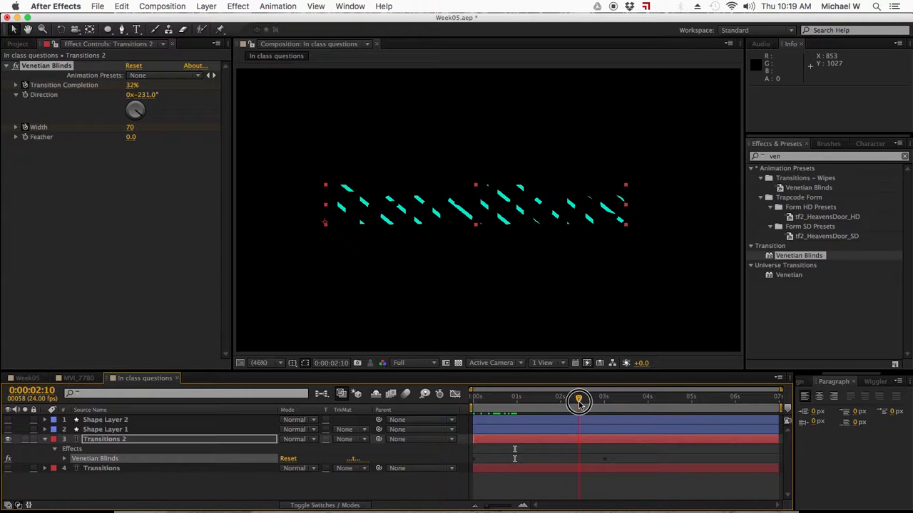
click(109, 134)
drag(109, 134, 103, 136)
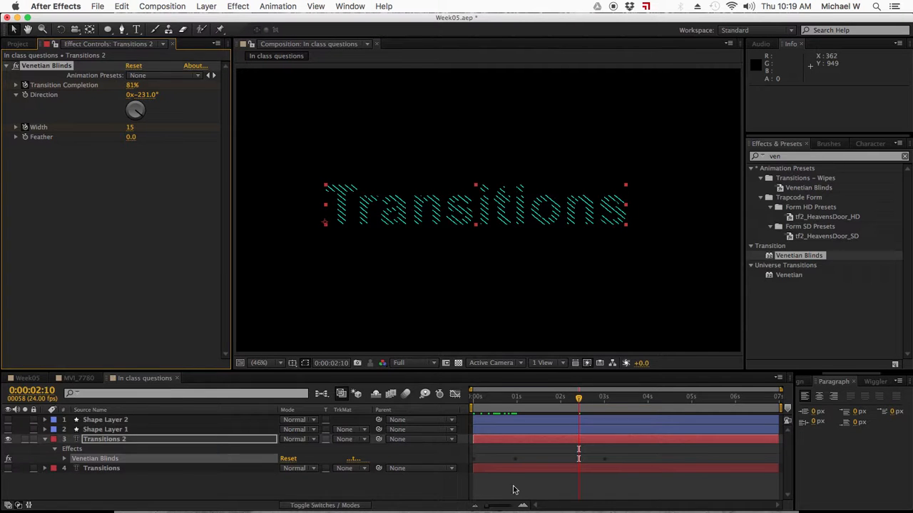
drag(481, 400, 610, 399)
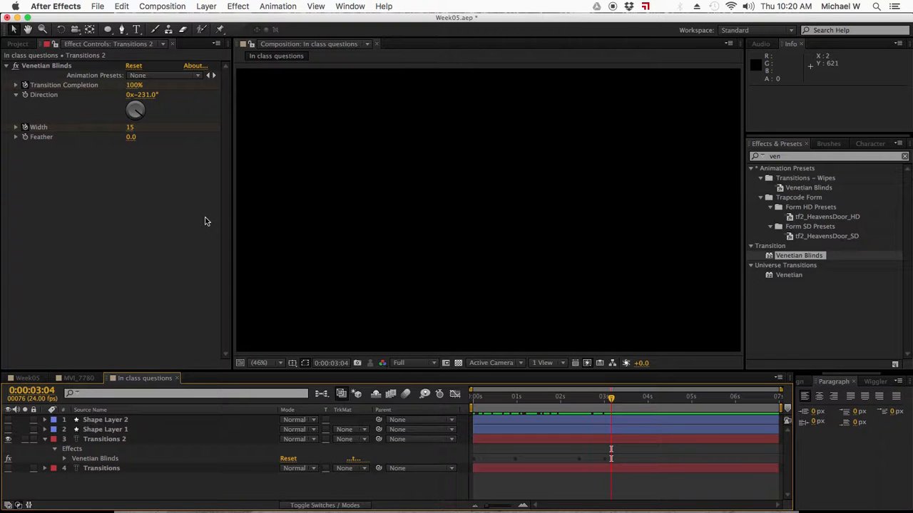
mouse_move(536, 510)
mouse_move(741, 509)
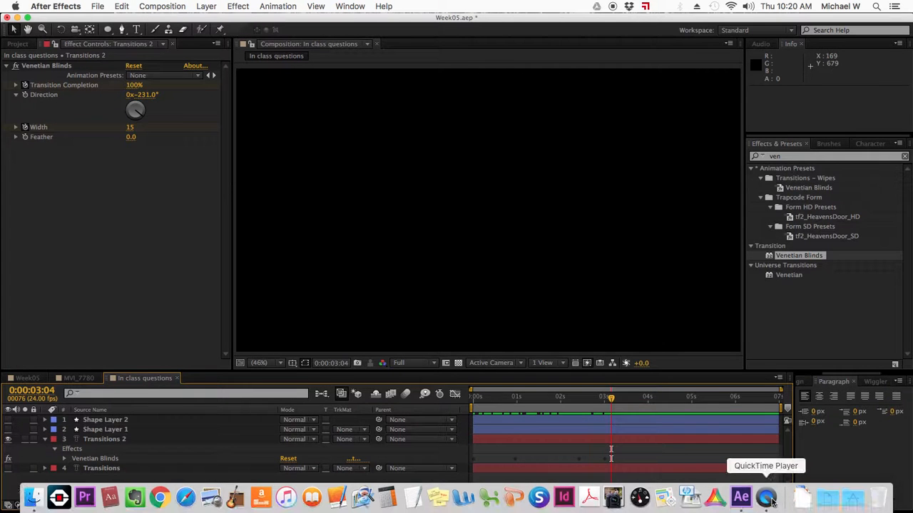